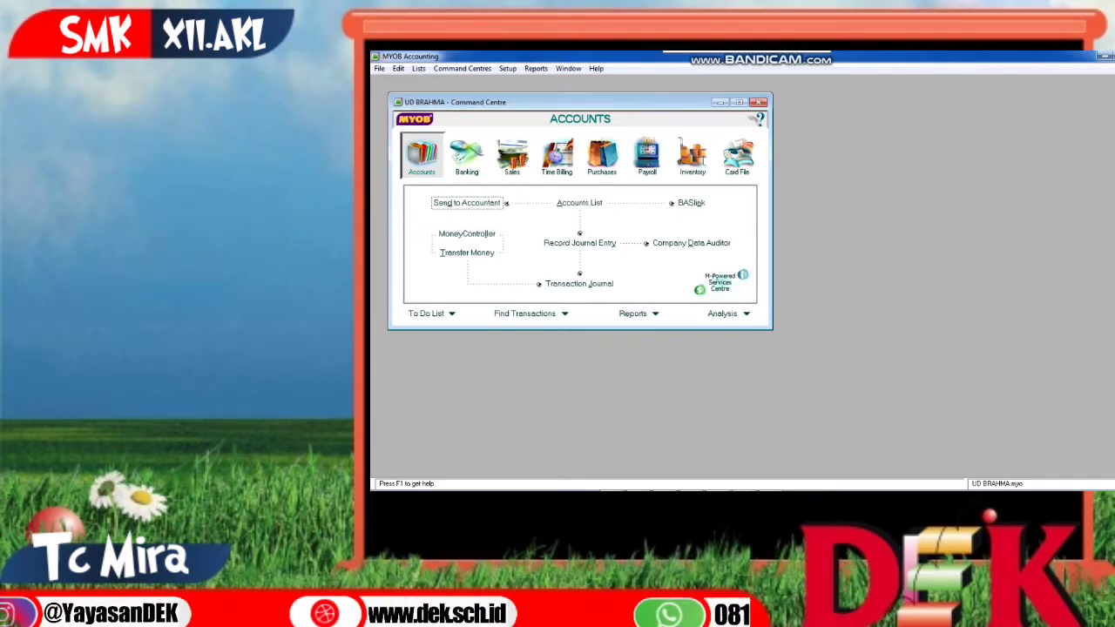
Start a general journal entry dated 31/12/2018 with the memo "Jurnal Penyesuaian"
left_click(579, 242)
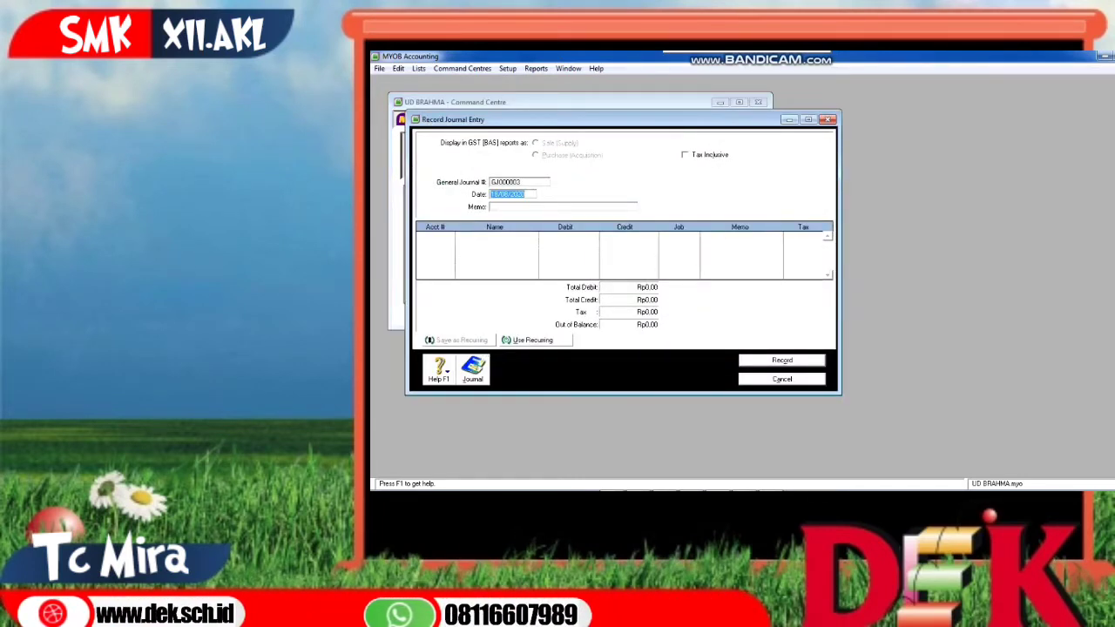
type("31")
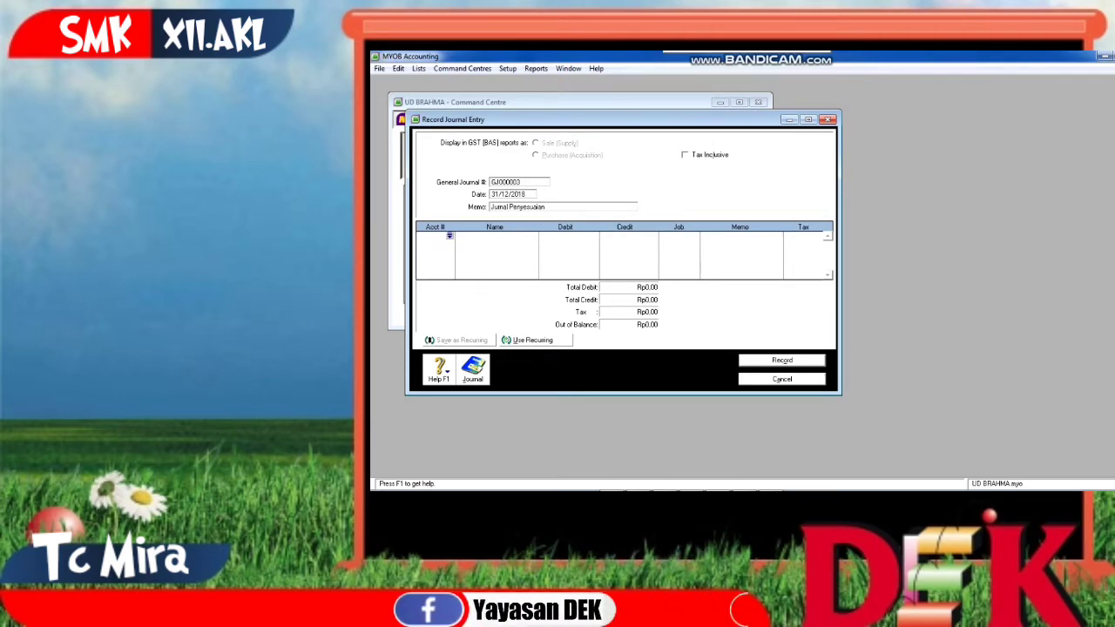
key("Tab")
Debit Depreciation Expenses (6-1400) for Rp2.500.000 on the first line of the journal entry
type("6")
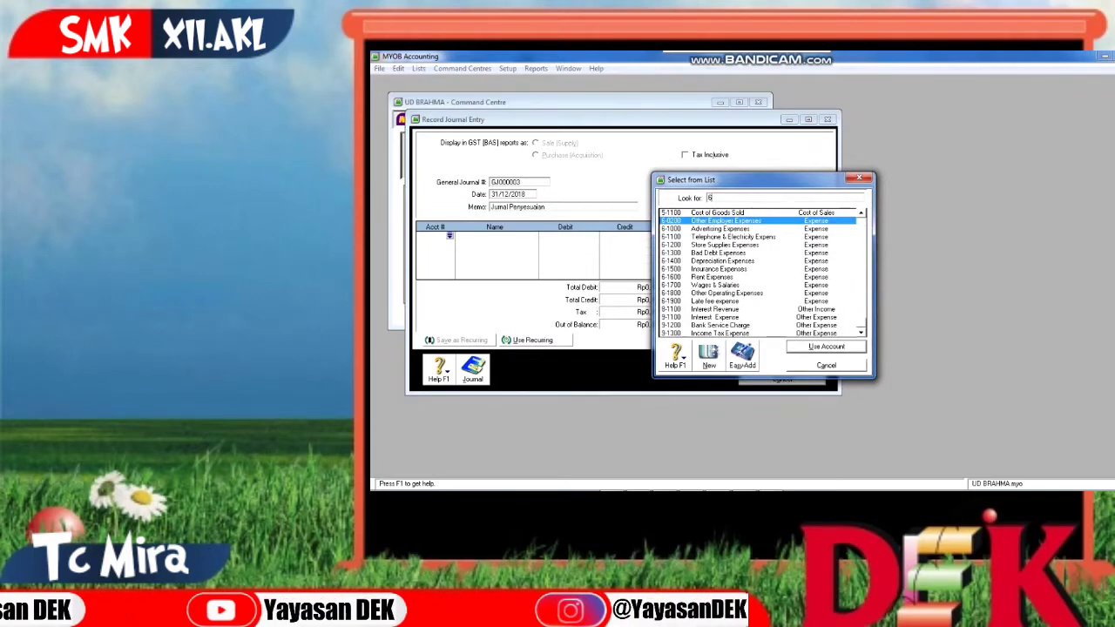
type("-1400")
key("Return")
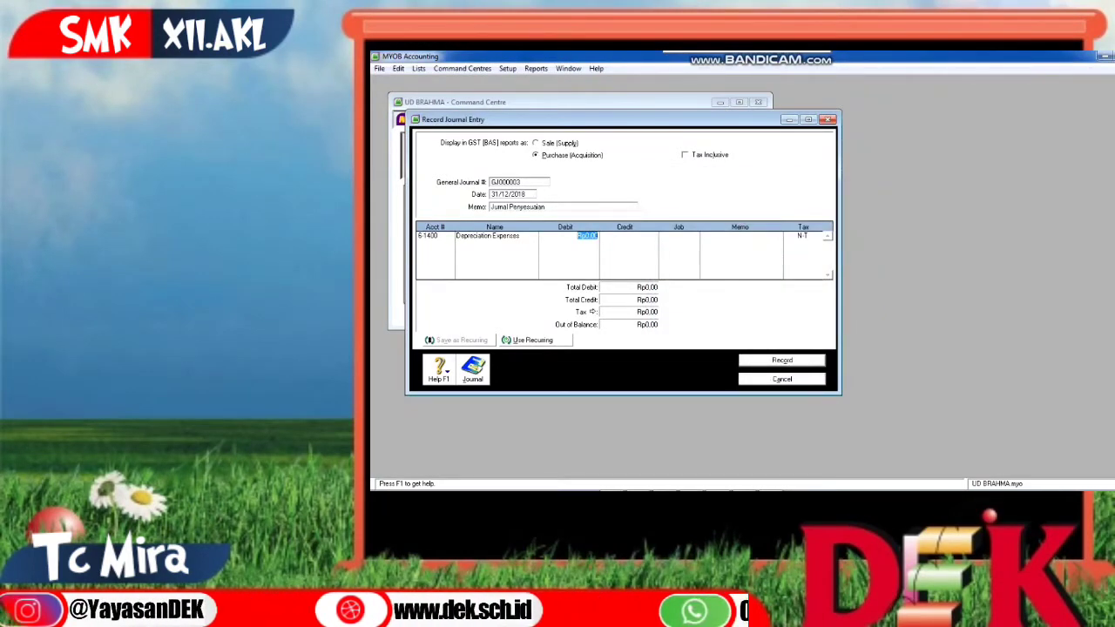
type("2.50")
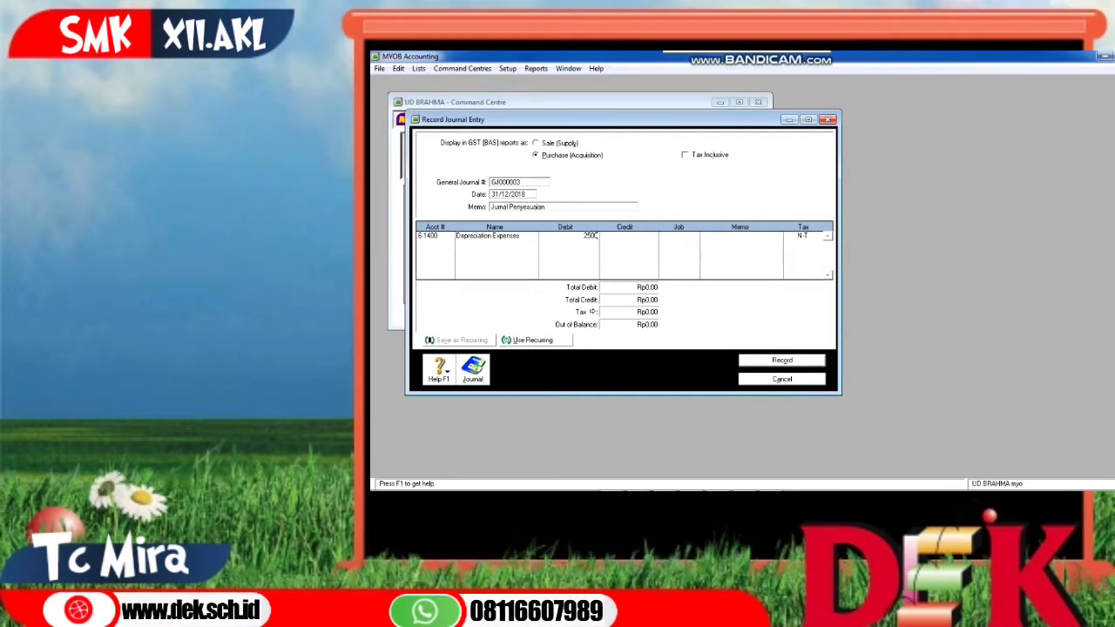
type("0.000")
key("Tab")
key("Tab")
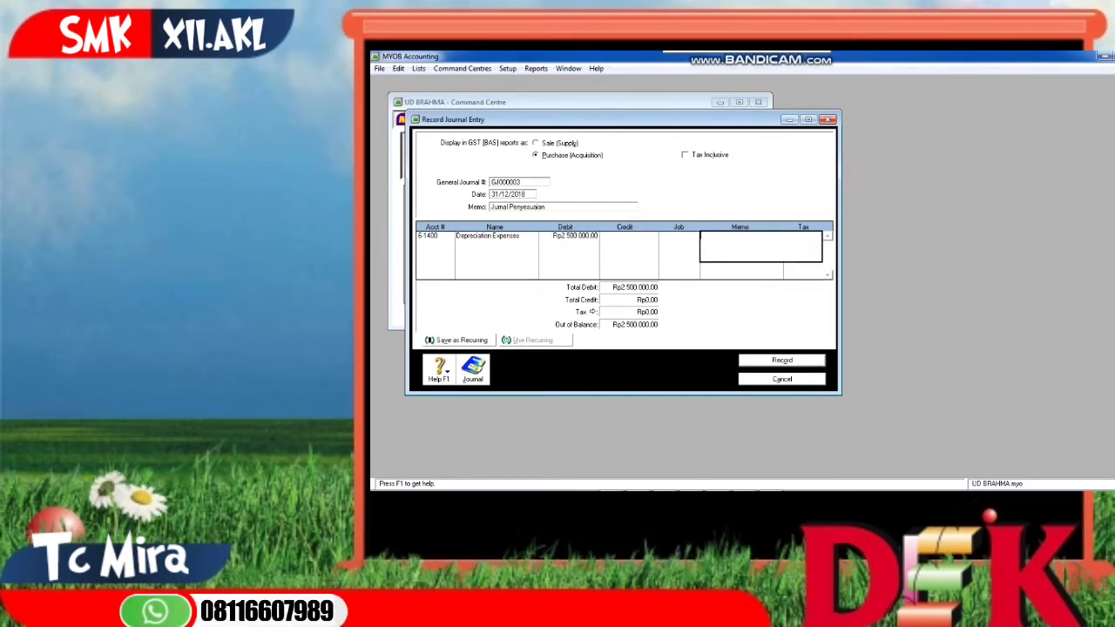
key("Tab")
Credit Equipment accum dep (1-2110) for Rp2.500.000 on the second line
key("Tab")
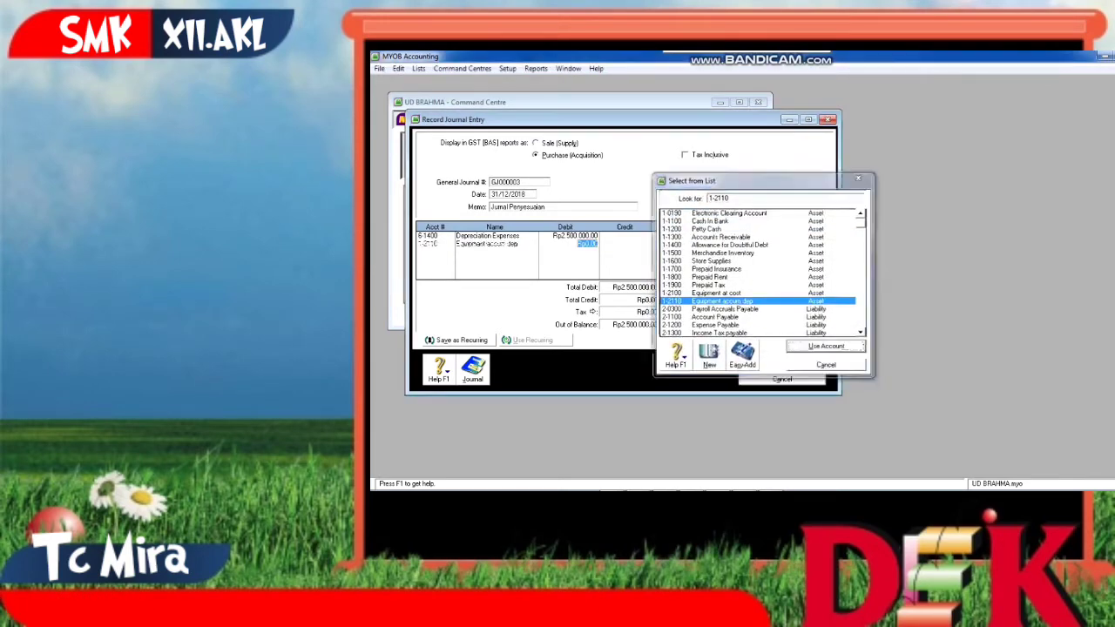
key("Return")
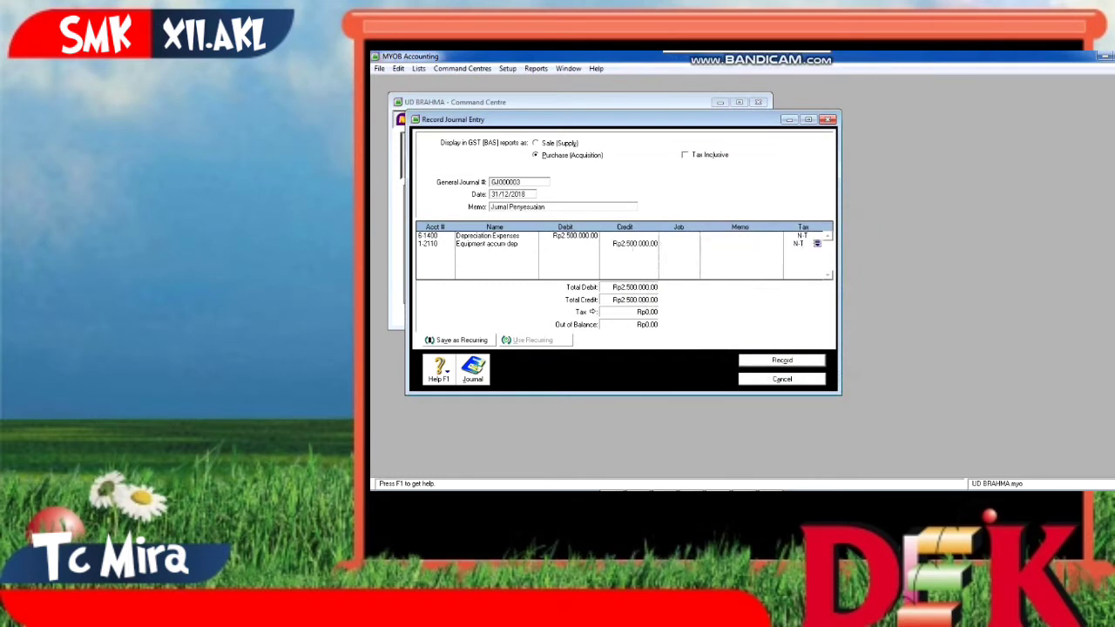
key("Tab")
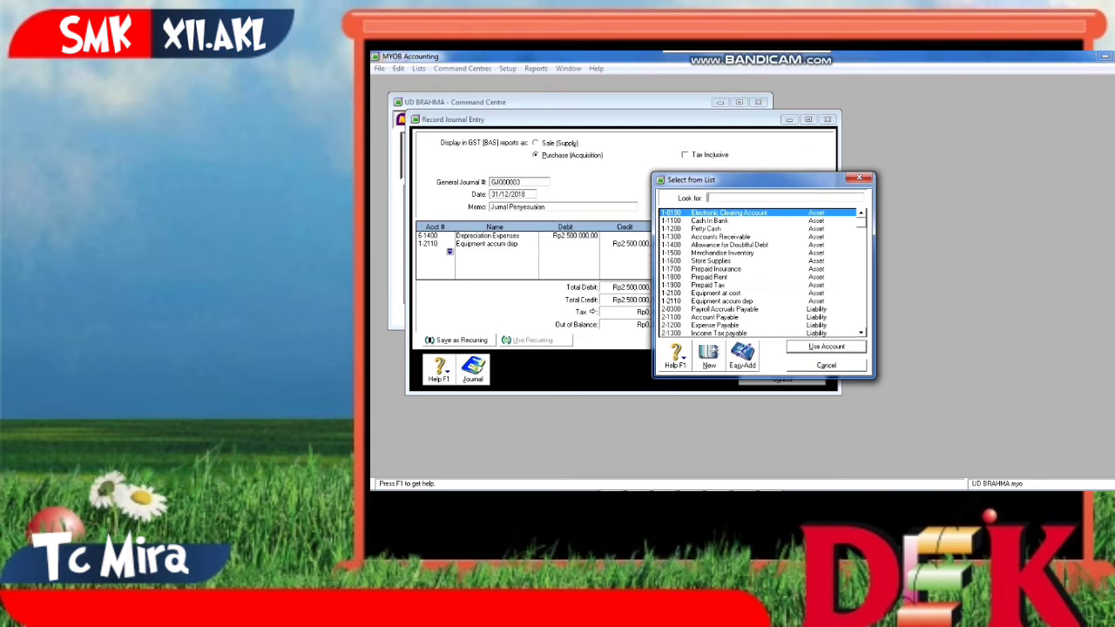
Debit Wages & Salaries (6-1700) for Rp7.000.000 on the third line of the entry
type("6")
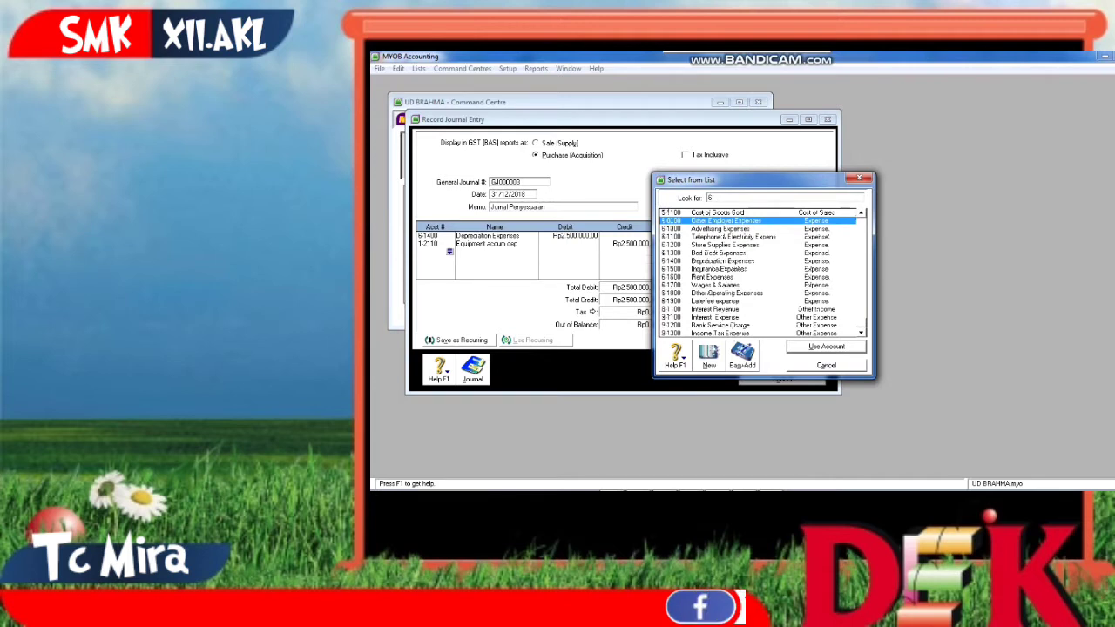
type("-1700")
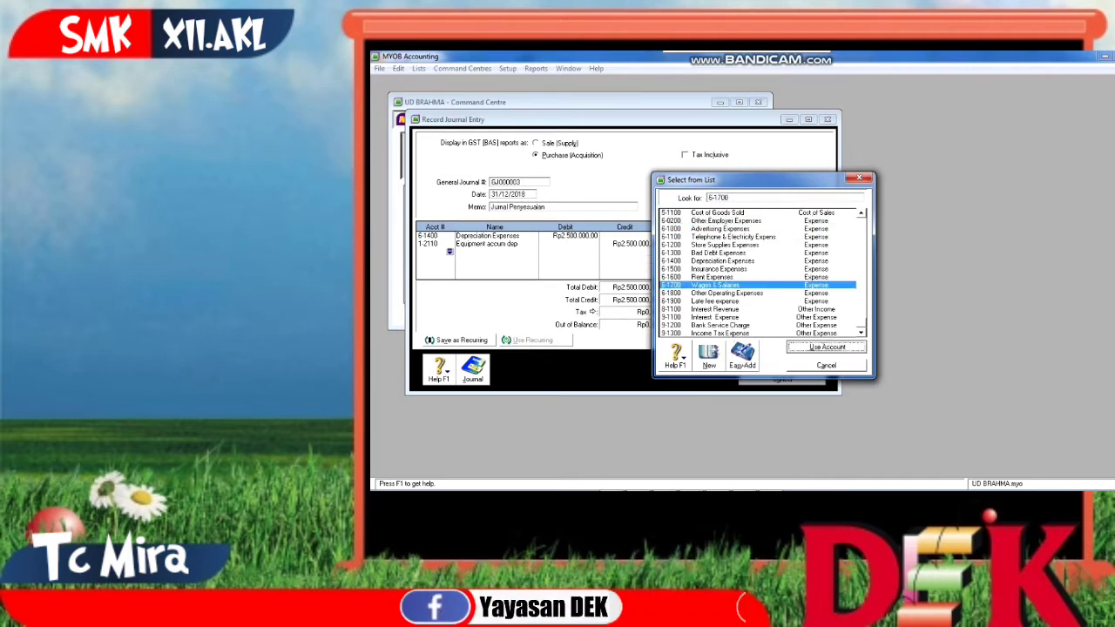
key("Return")
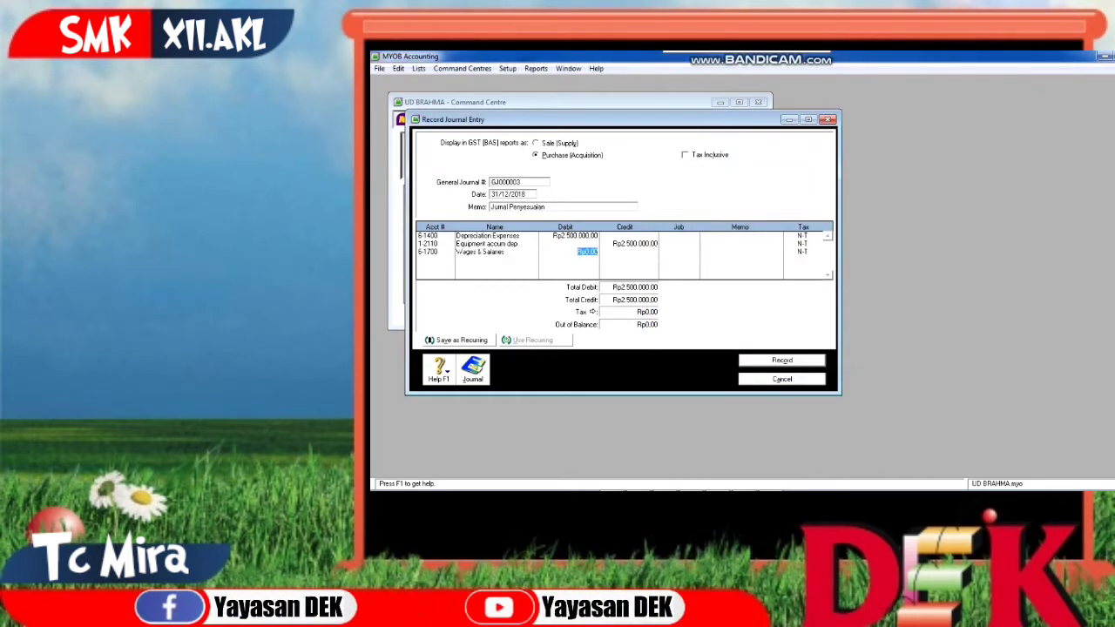
type("7.000.")
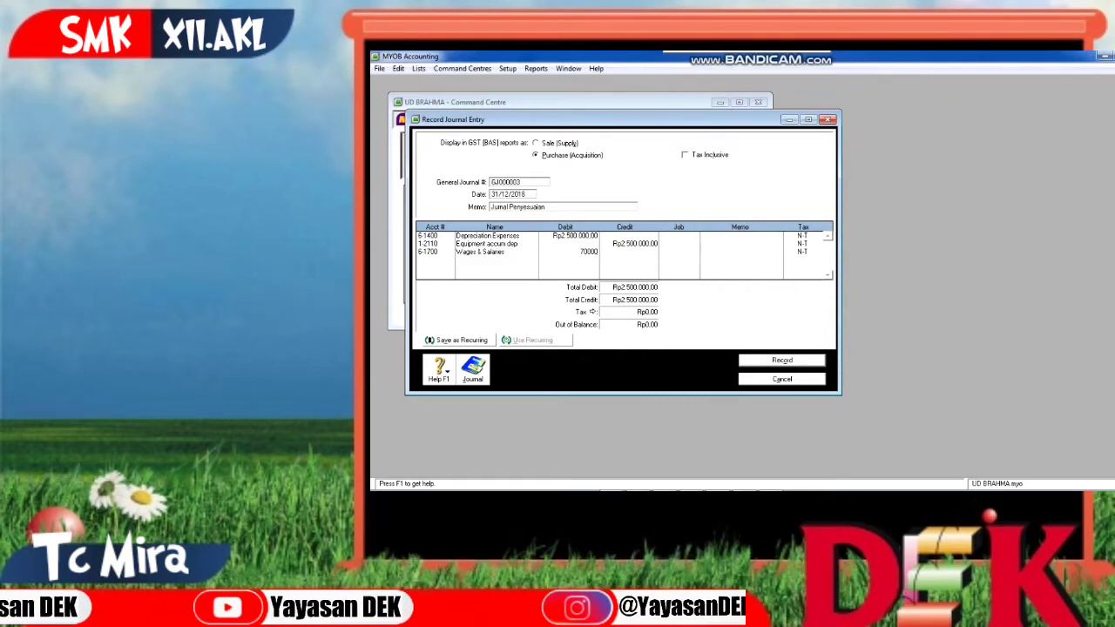
type("000")
key("Tab")
key("Tab")
key("Tab")
key("Tab")
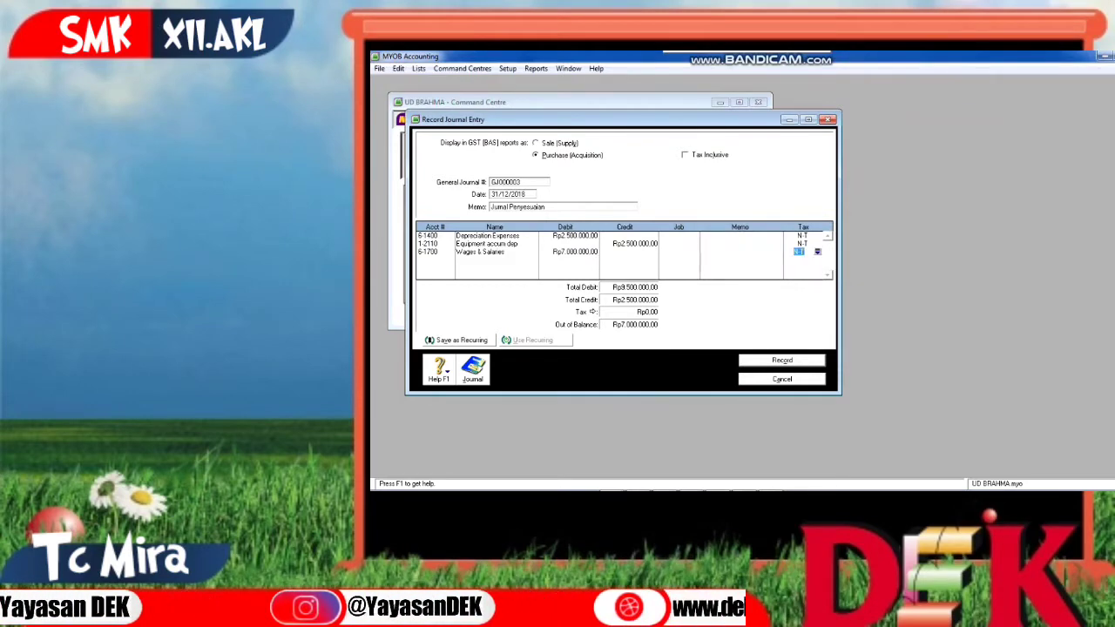
Credit Expense Payable (2-1200) for Rp7.000.000 against the wages line
type("2")
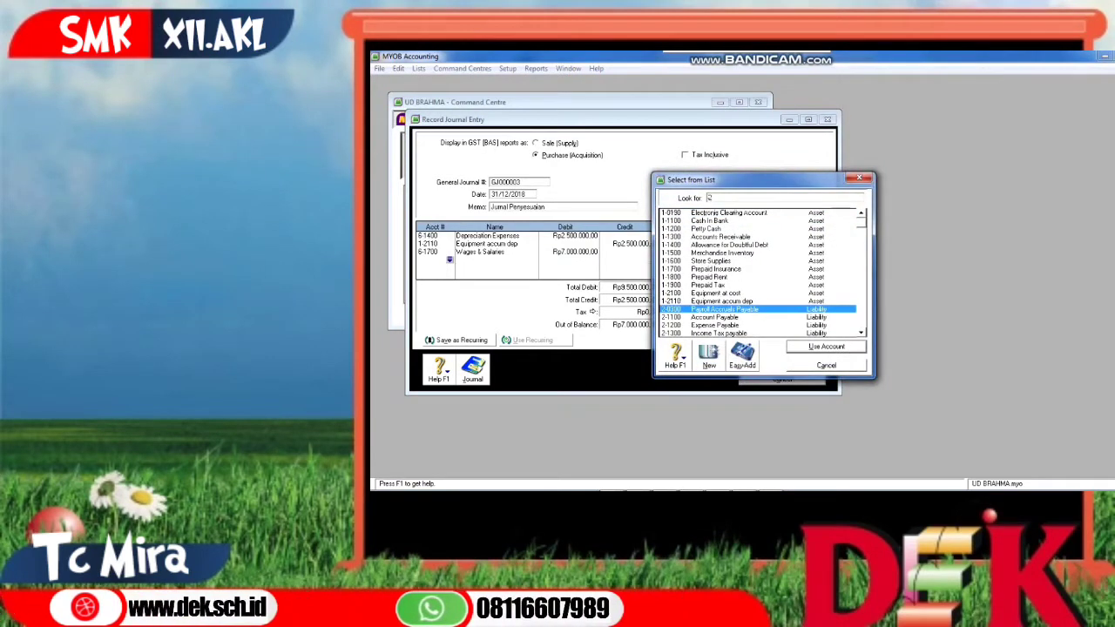
type("-1200")
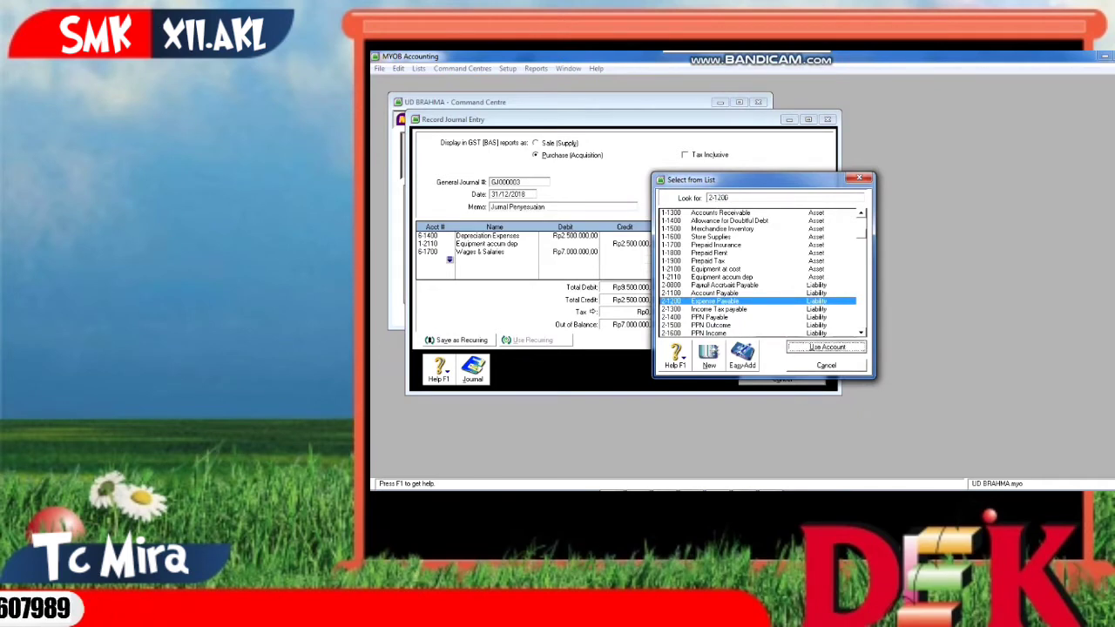
key("Return")
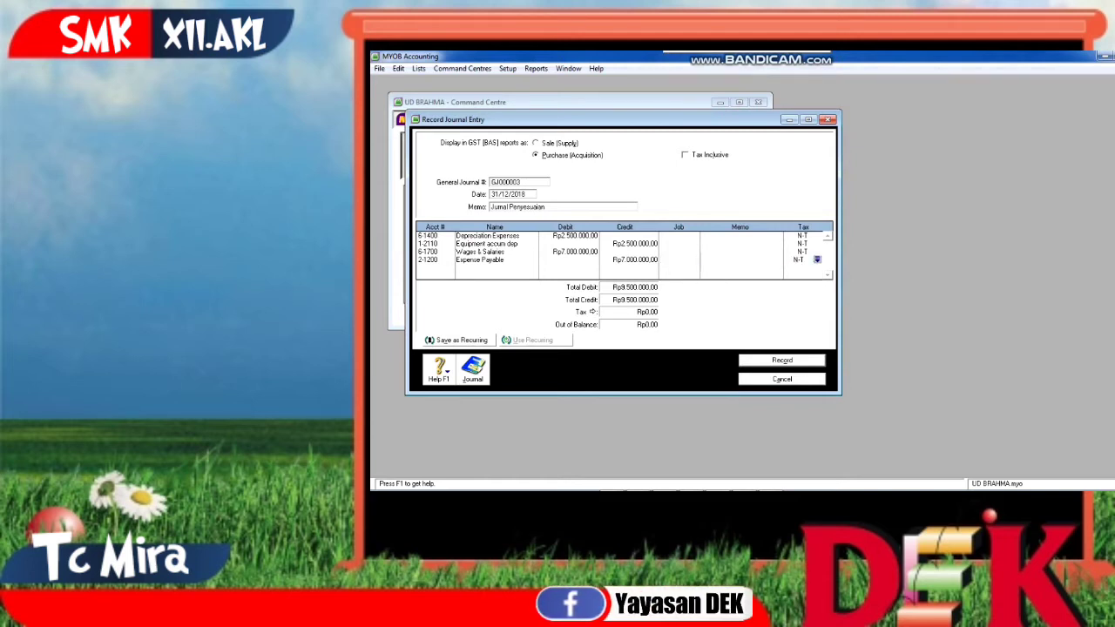
key("Tab")
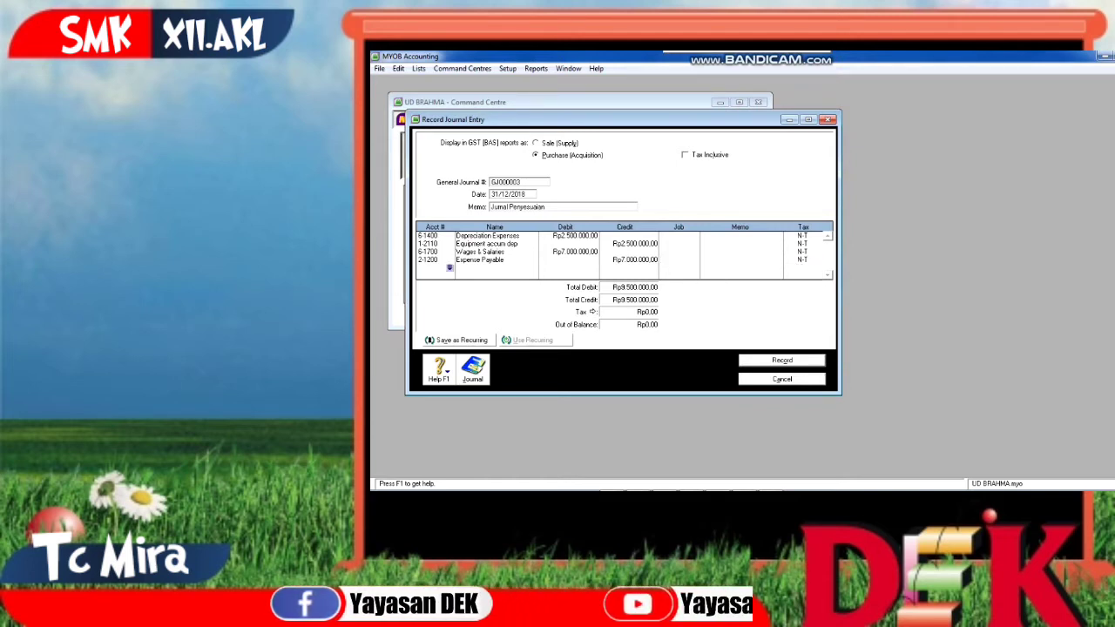
Debit the Telephone & Electricity expense account (6-1100) for Rp4.400.000 on the fifth line
key("Tab")
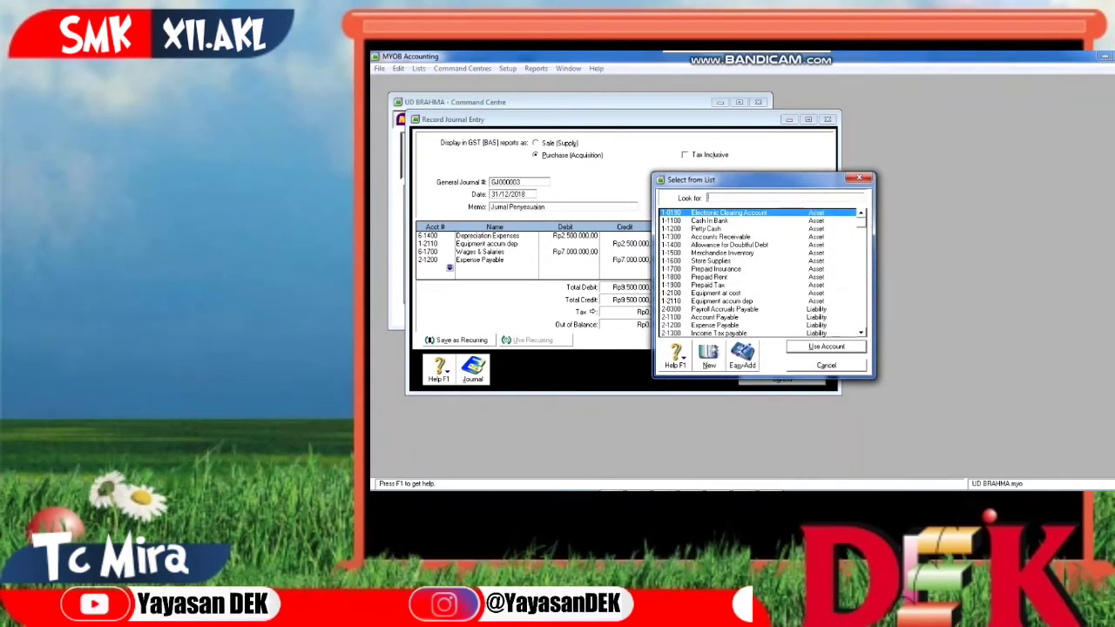
type("6")
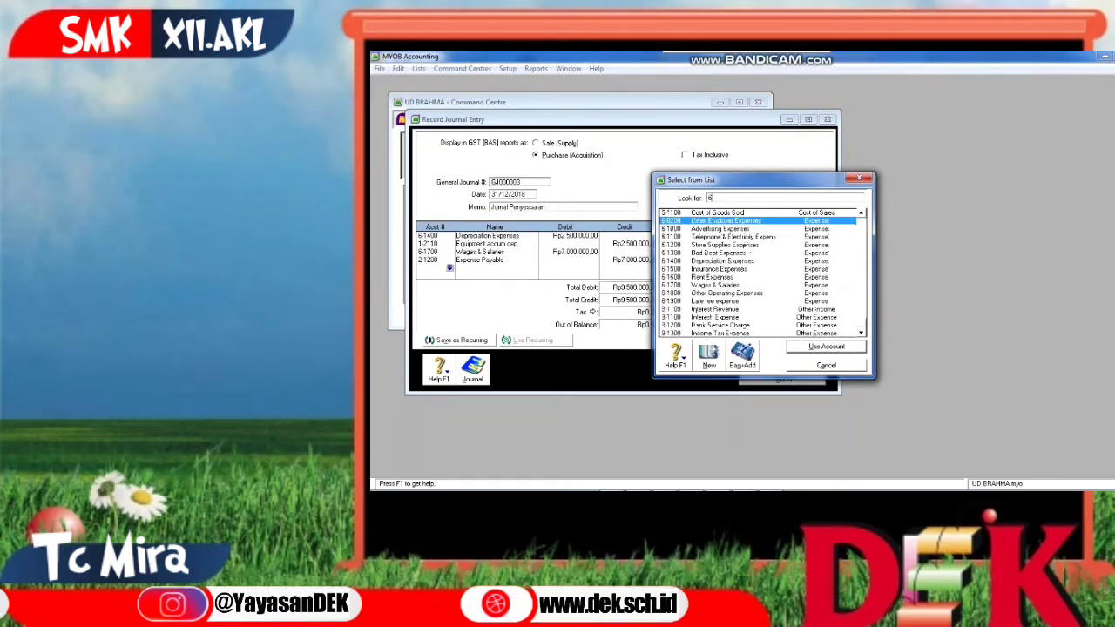
type("-1100")
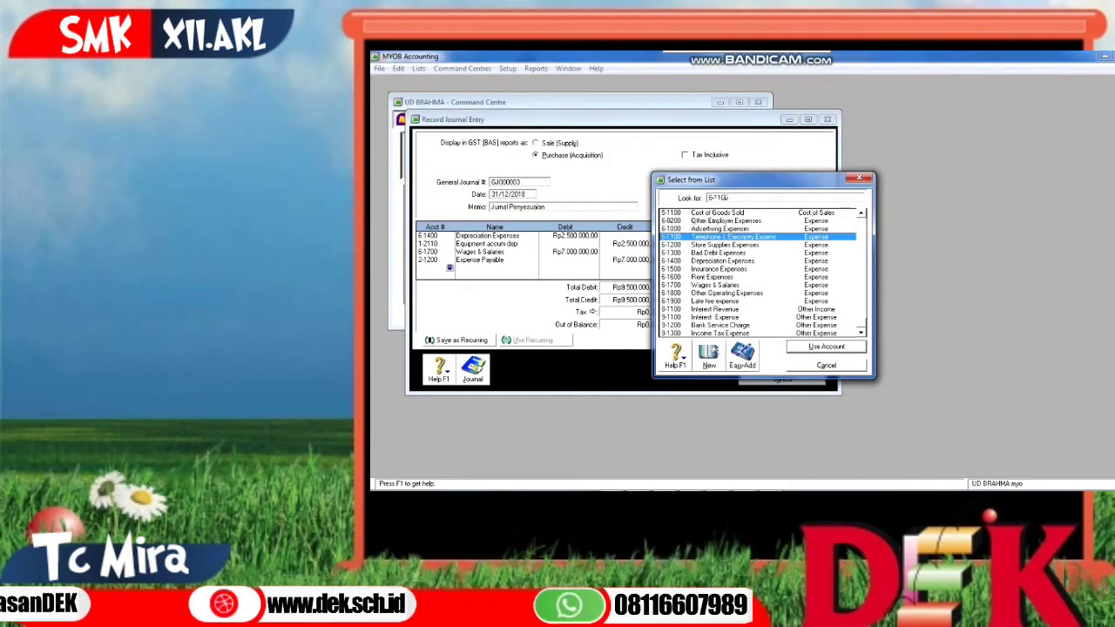
key("Return")
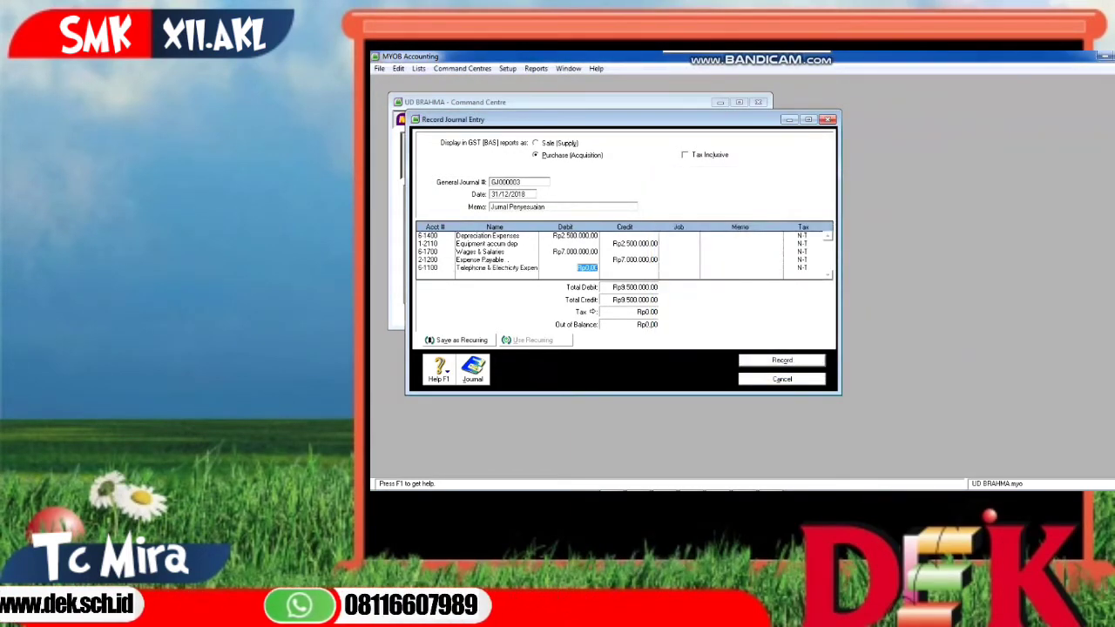
type("4.400.00")
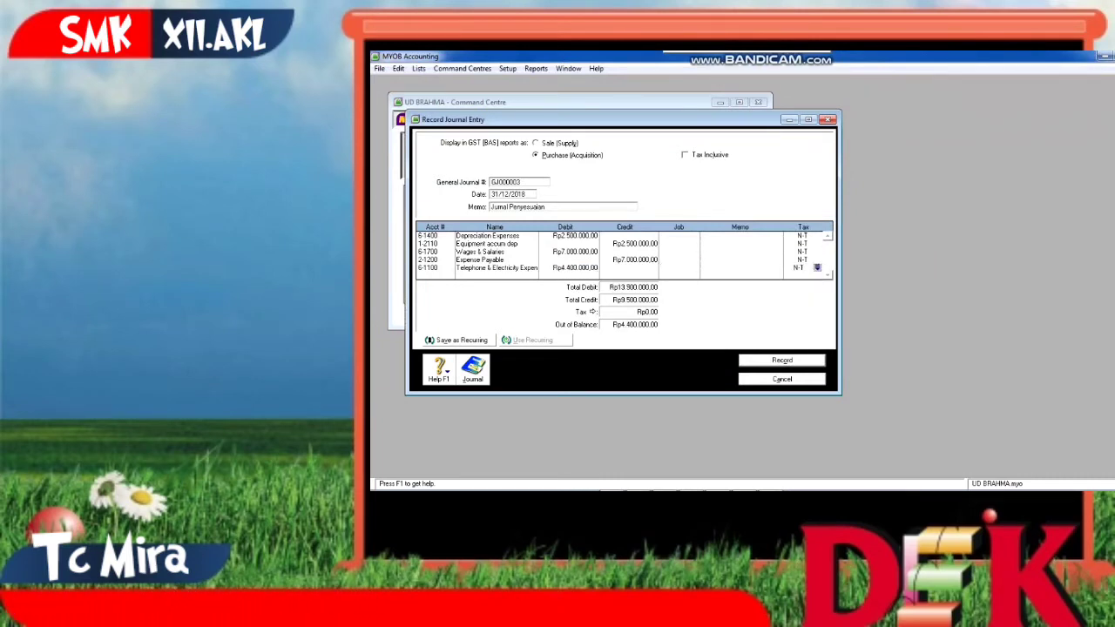
Credit Expense Payable (2-1200) for Rp4.400.000 against the telephone and electricity line, and record the journal entry
key("Tab")
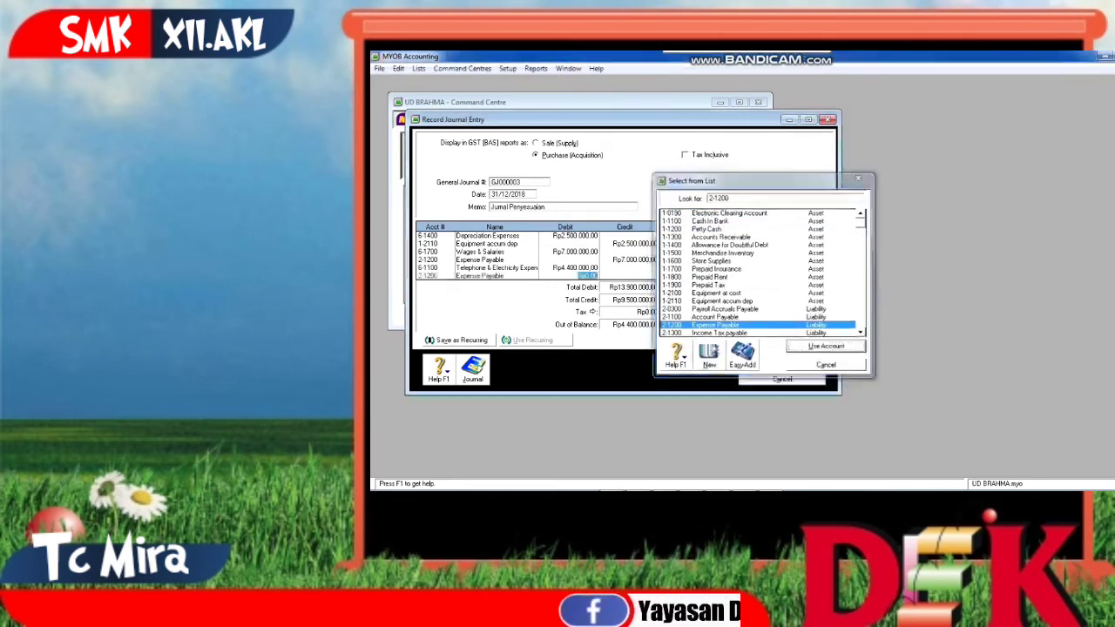
key("Return")
key("Tab")
key("Tab")
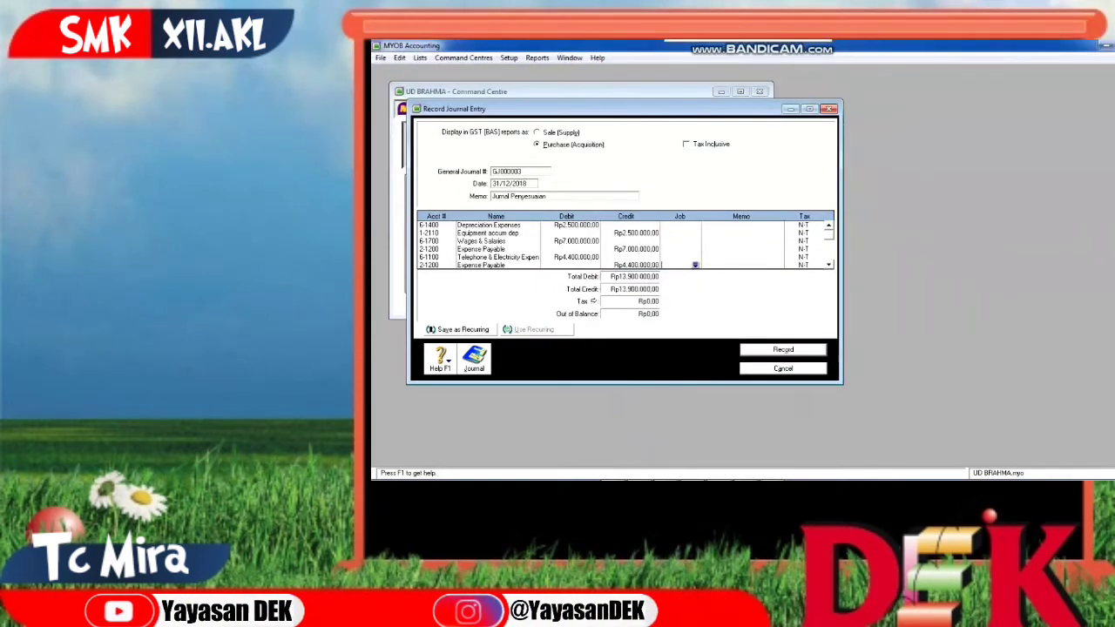
left_click(508, 183)
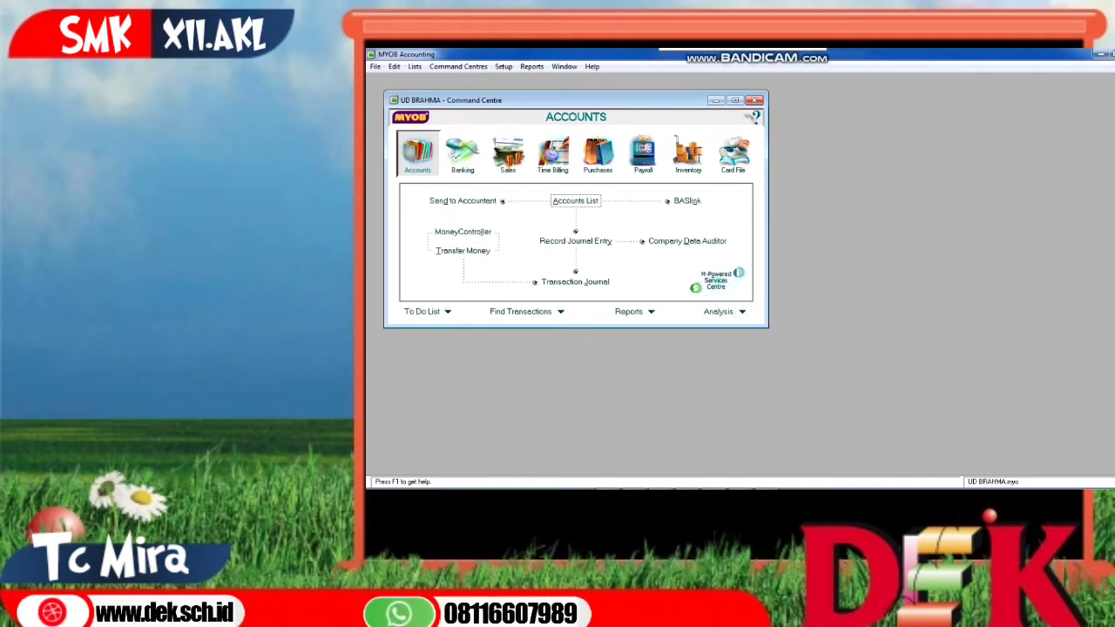
Review the balances of the liability accounts in the Accounts List
key("Return")
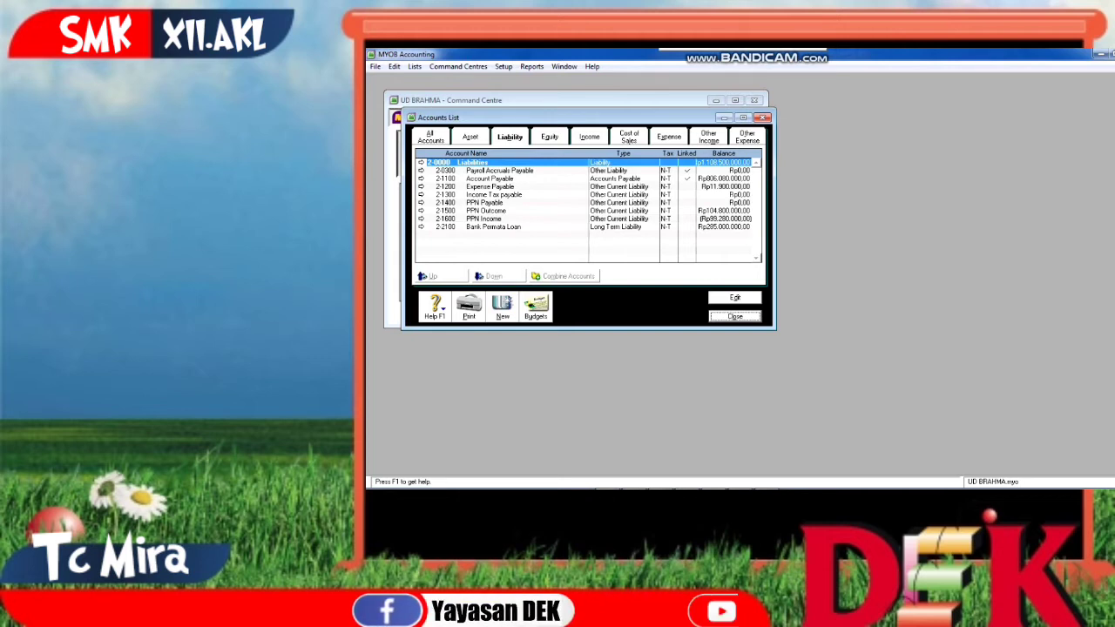
key("Escape")
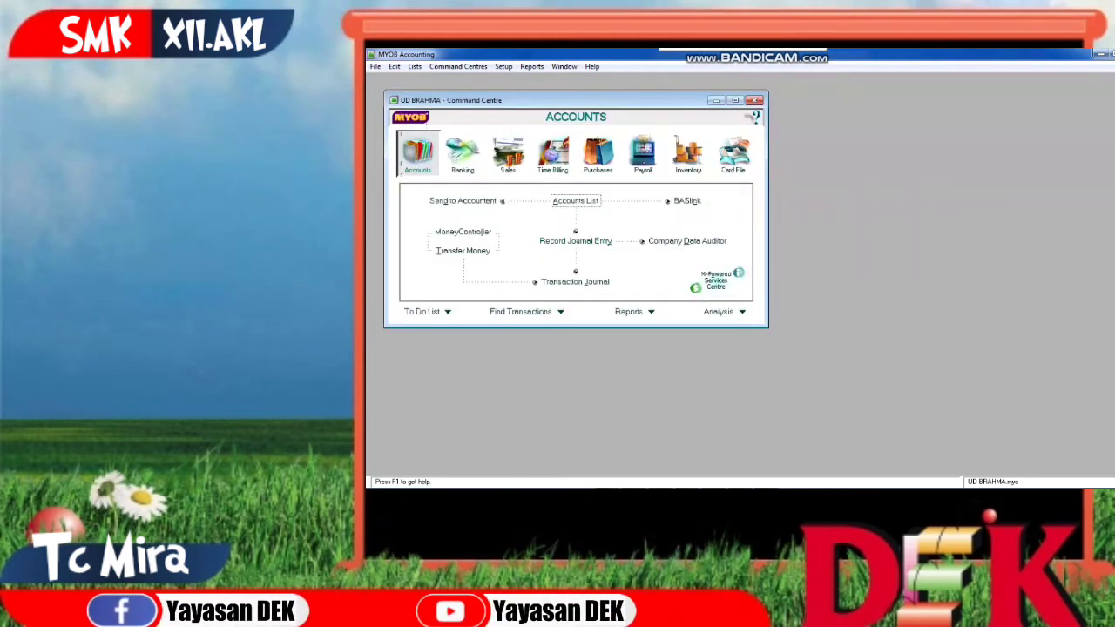
Start another general journal entry dated 31/12/2018 with the memo "Jurnal penyesuaian"
left_click(575, 240)
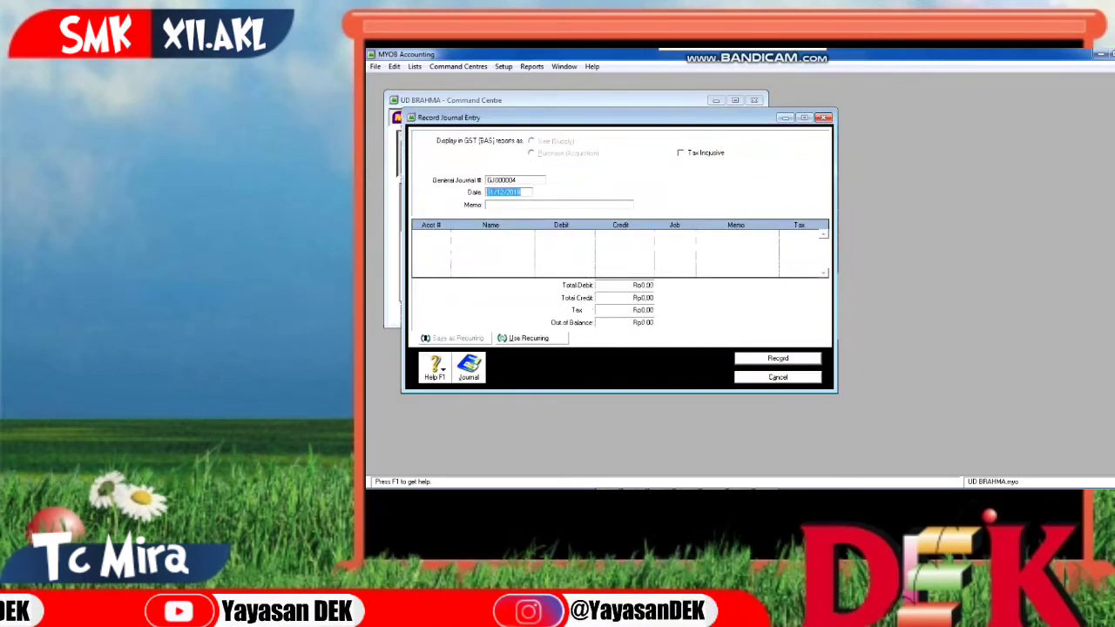
type("1/1")
type("nal")
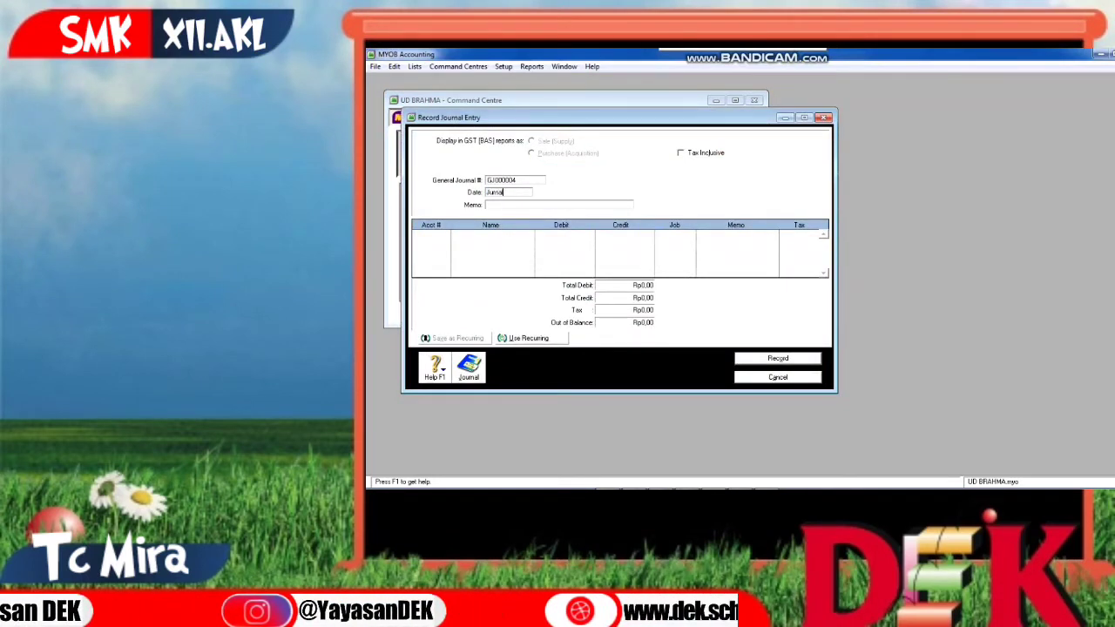
key("Tab")
key("Escape")
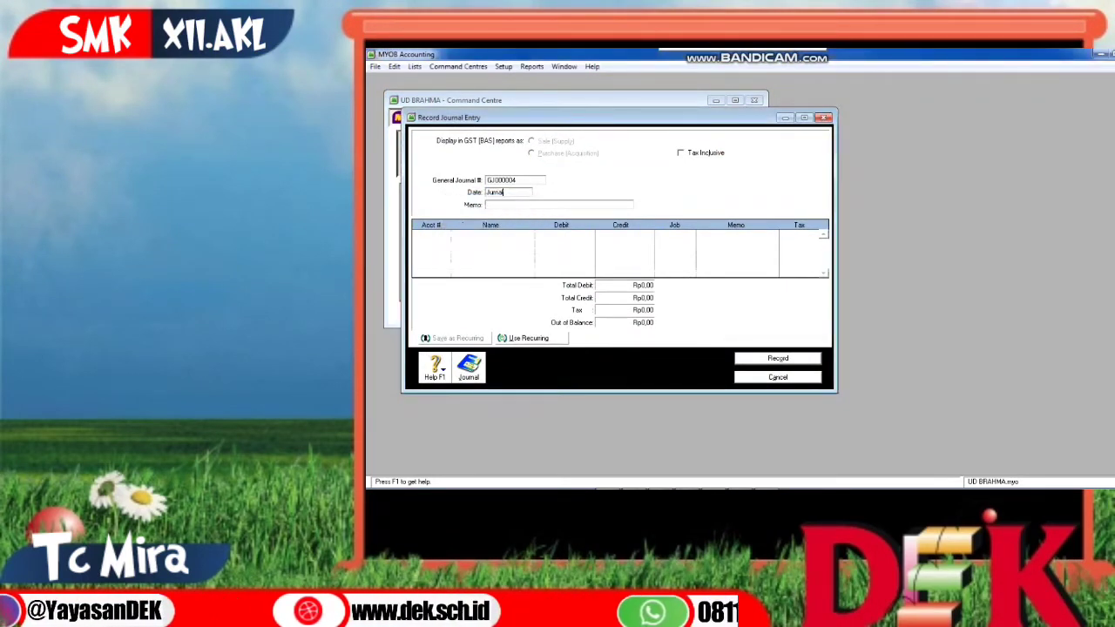
key("BackSpace")
key("BackSpace")
key("BackSpace")
key("BackSpace")
key("BackSpace")
key("BackSpace")
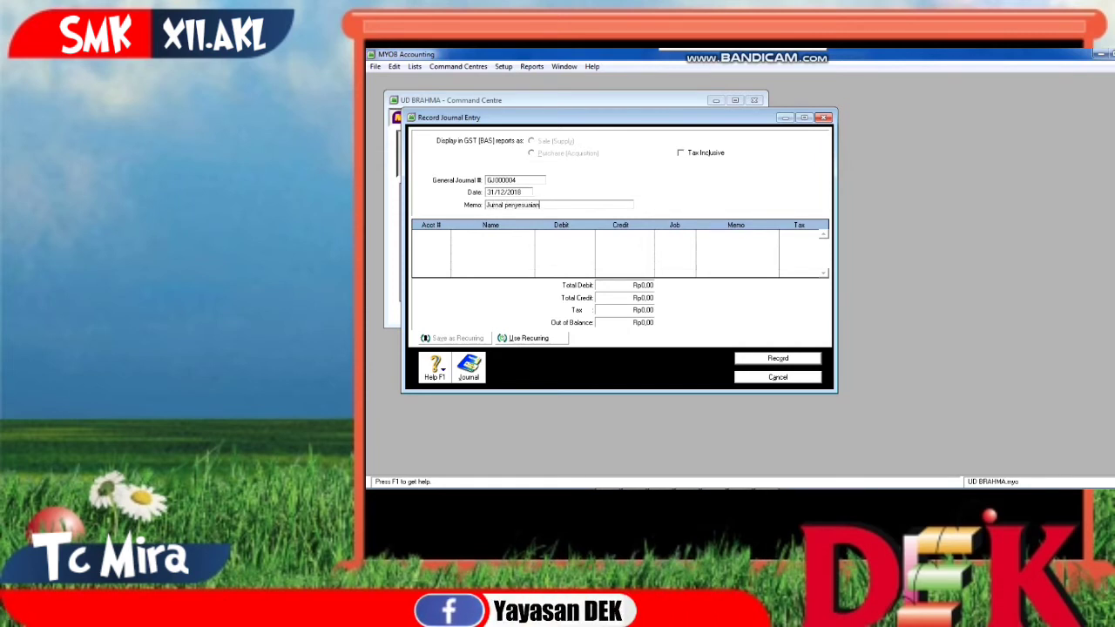
Debit the PPN Outcome account (2-1500) for Rp104.800.000 on the first line of the journal entry
key("Tab")
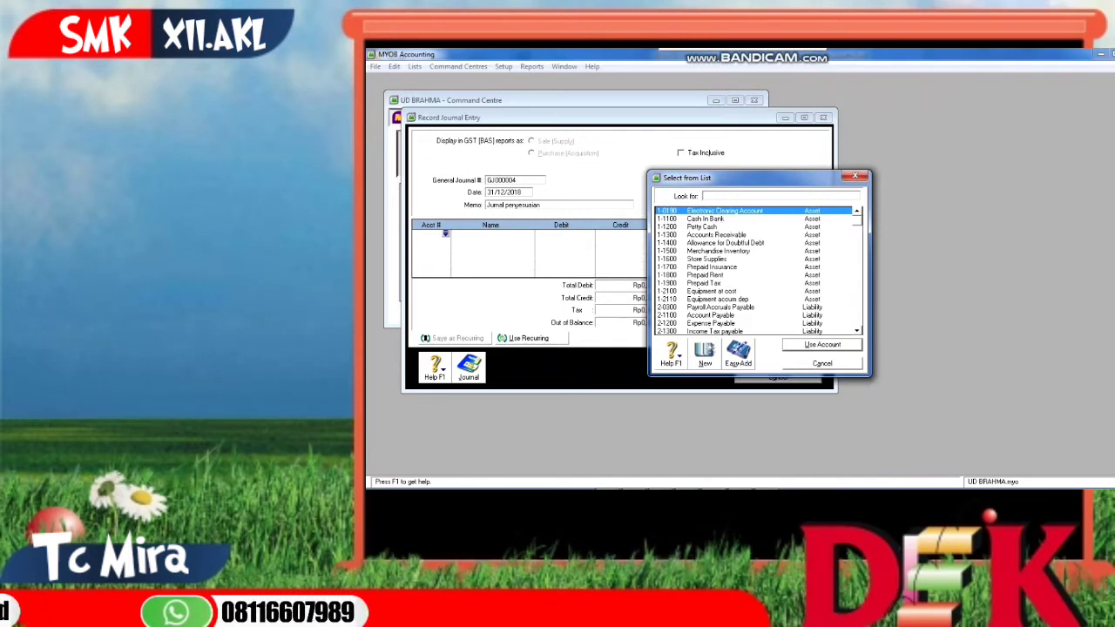
type("2")
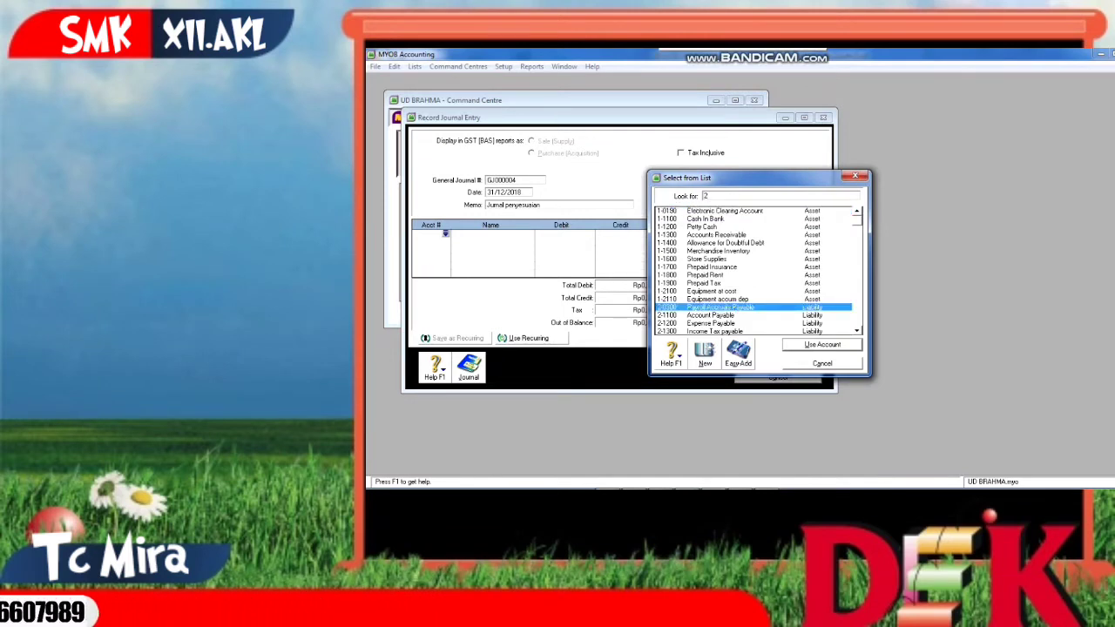
scroll(754, 270, "down", 2)
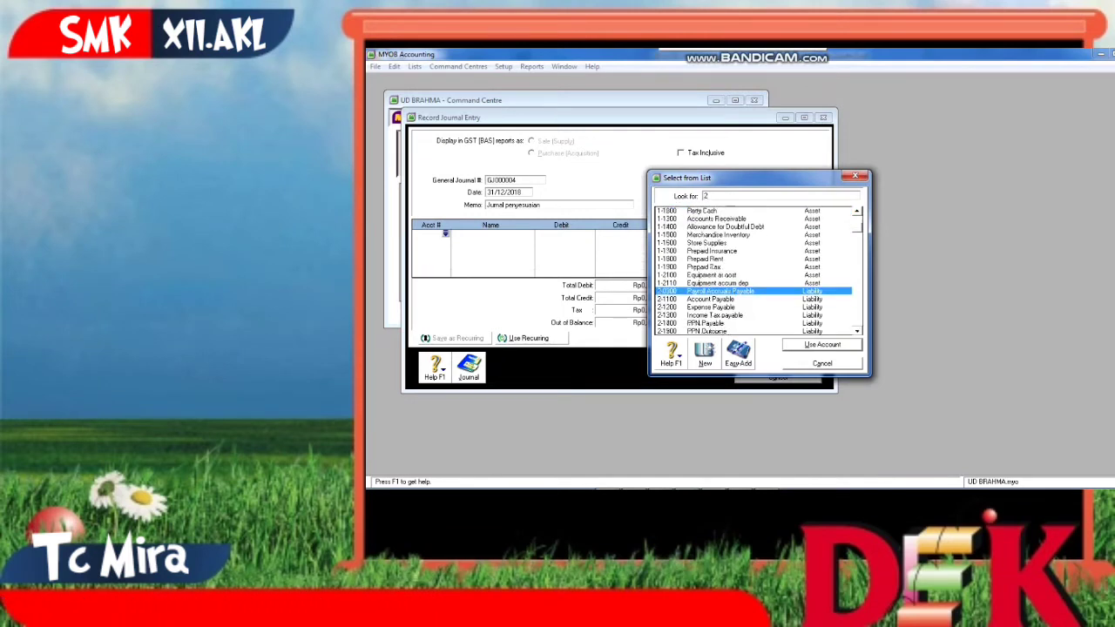
type("-1500")
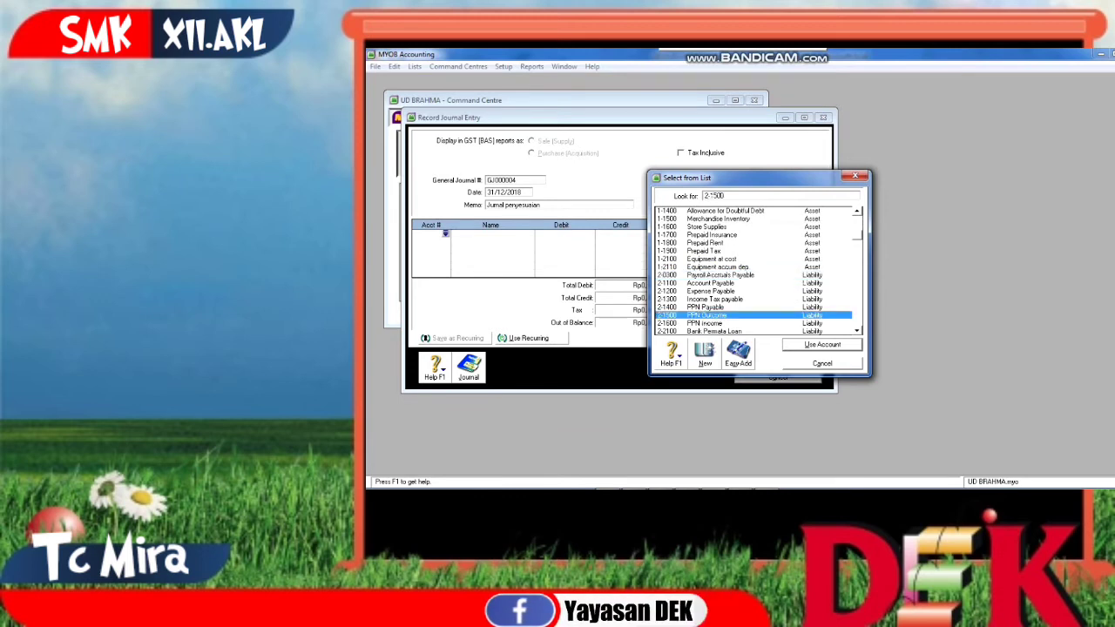
key("Return")
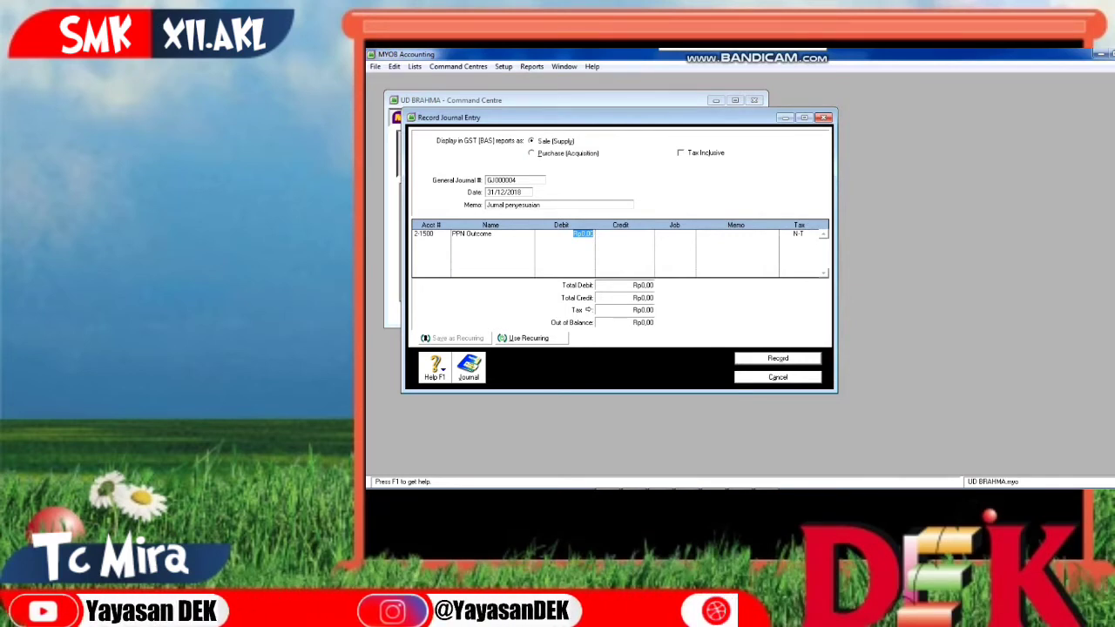
type("104")
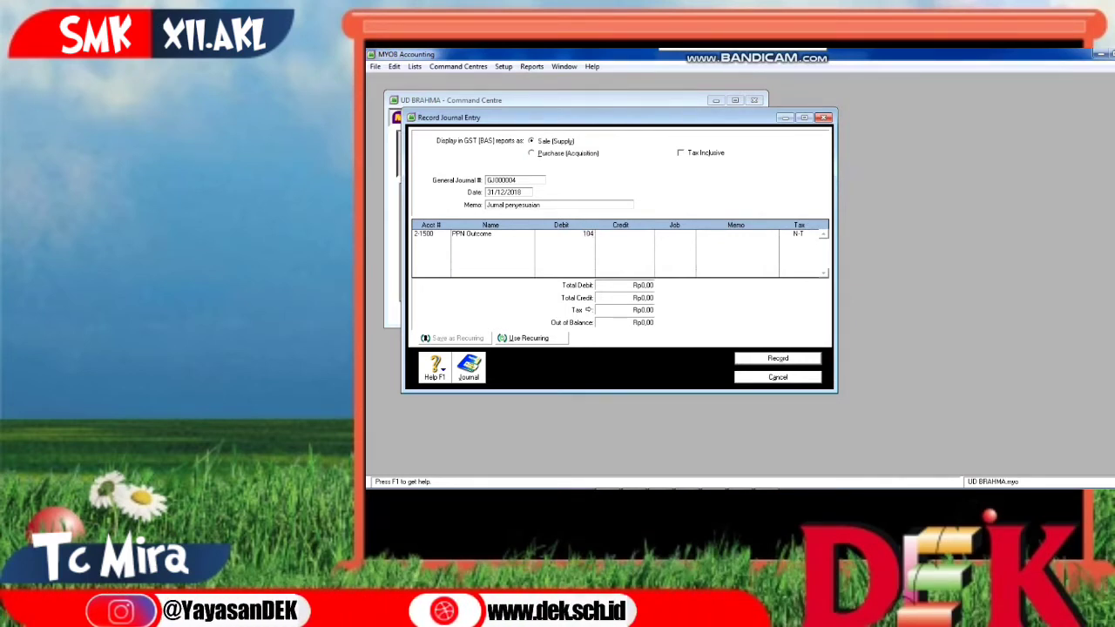
type(".800.00000")
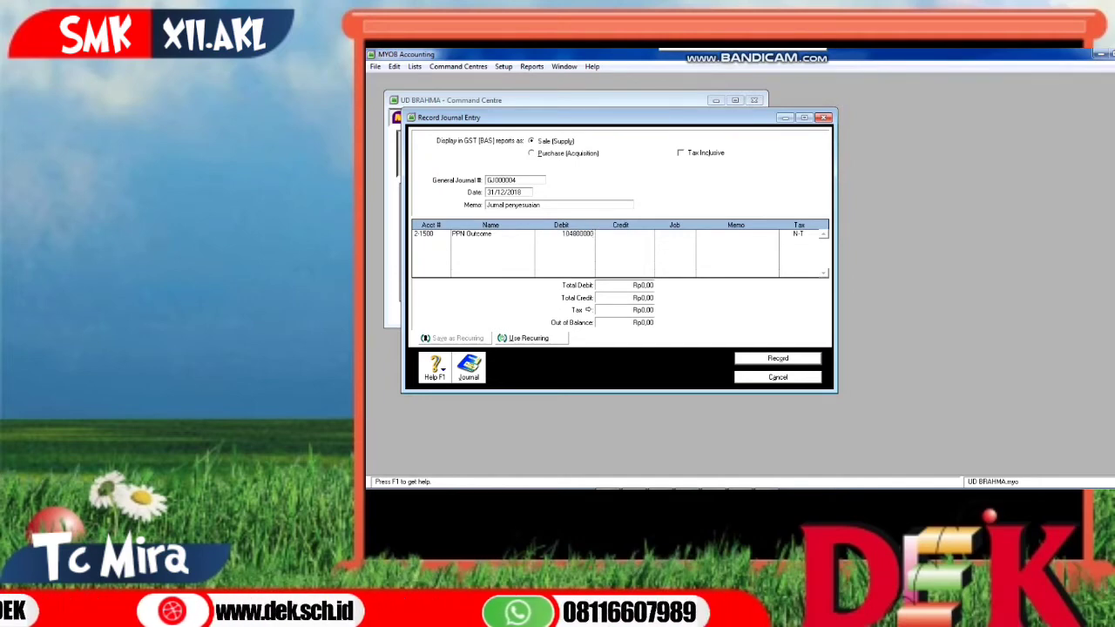
key("Tab")
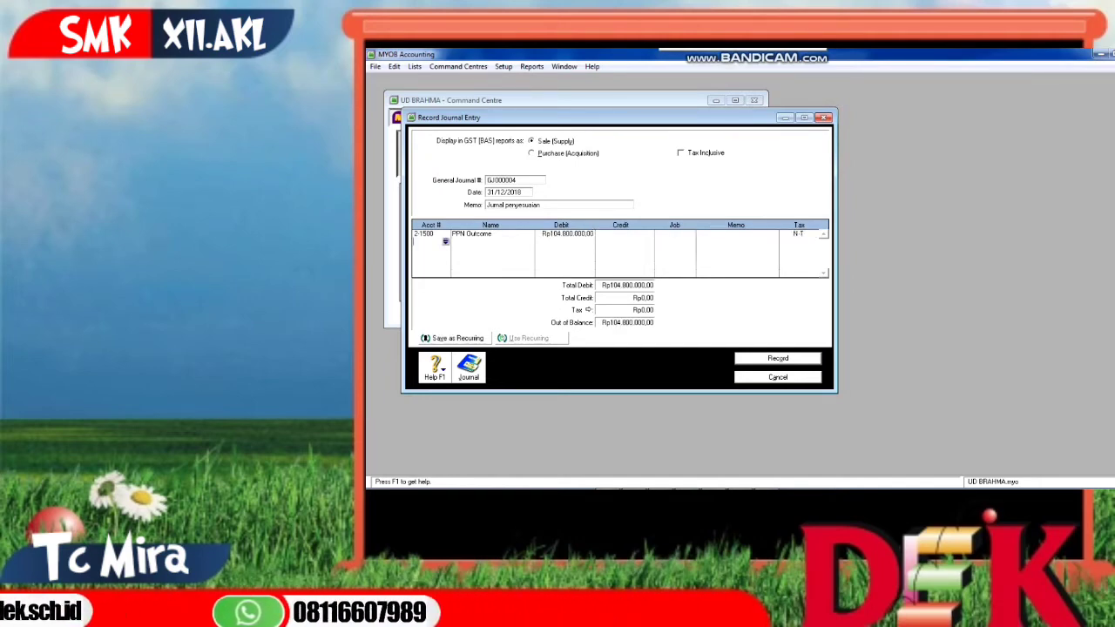
Credit the PPN Income account (2-1600) for Rp99.280.000 on the second line
left_click(445, 242)
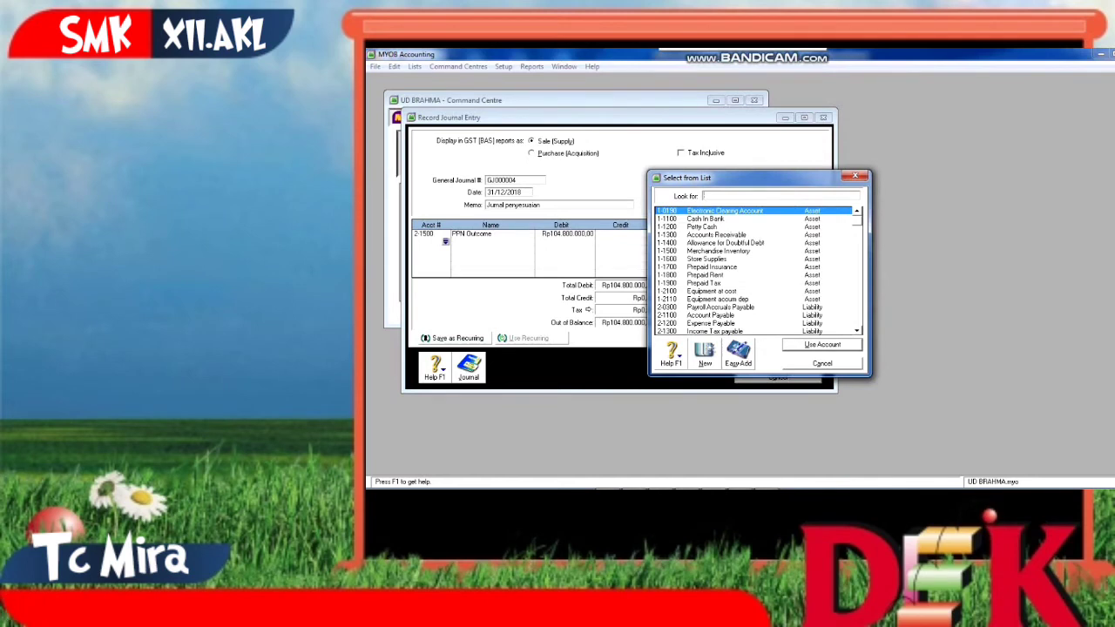
scroll(757, 270, "down", 2)
left_click(706, 324)
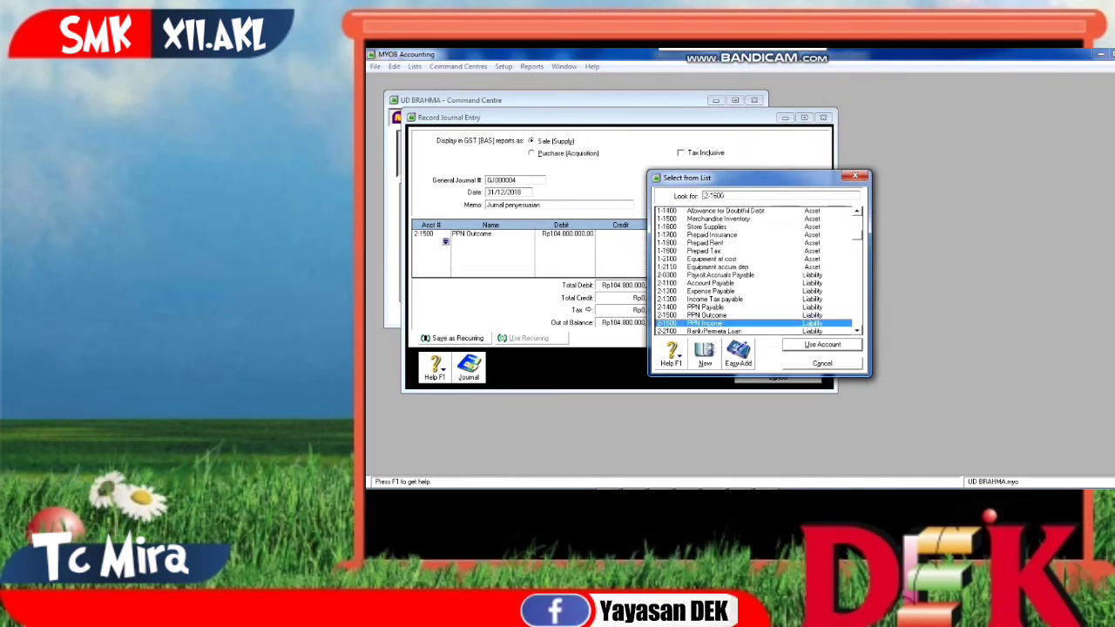
left_click(822, 344)
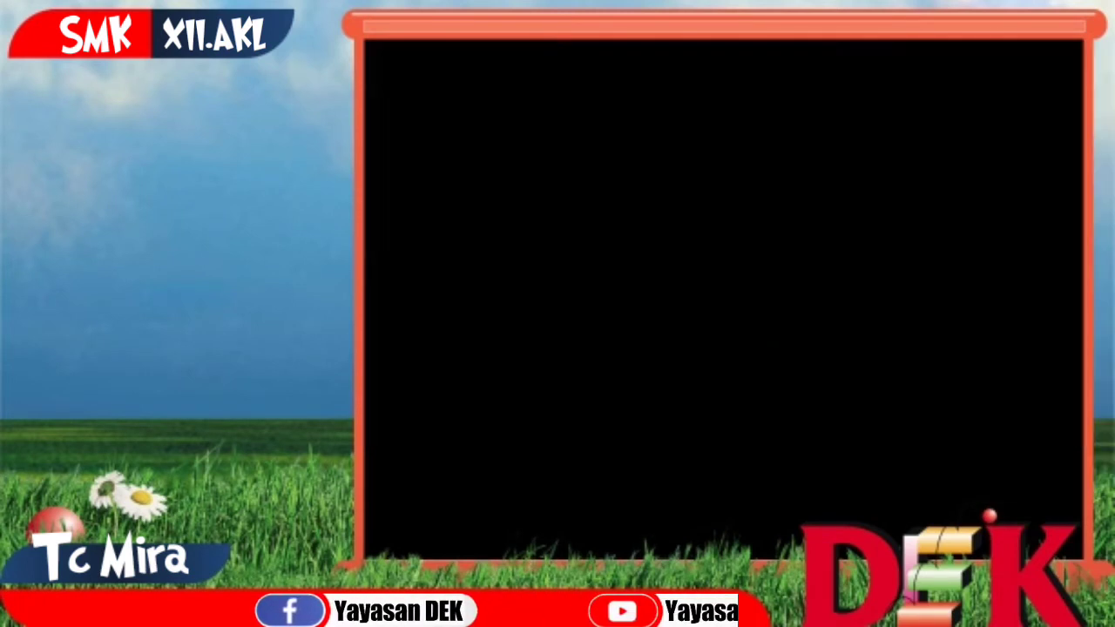
type("0.000,0")
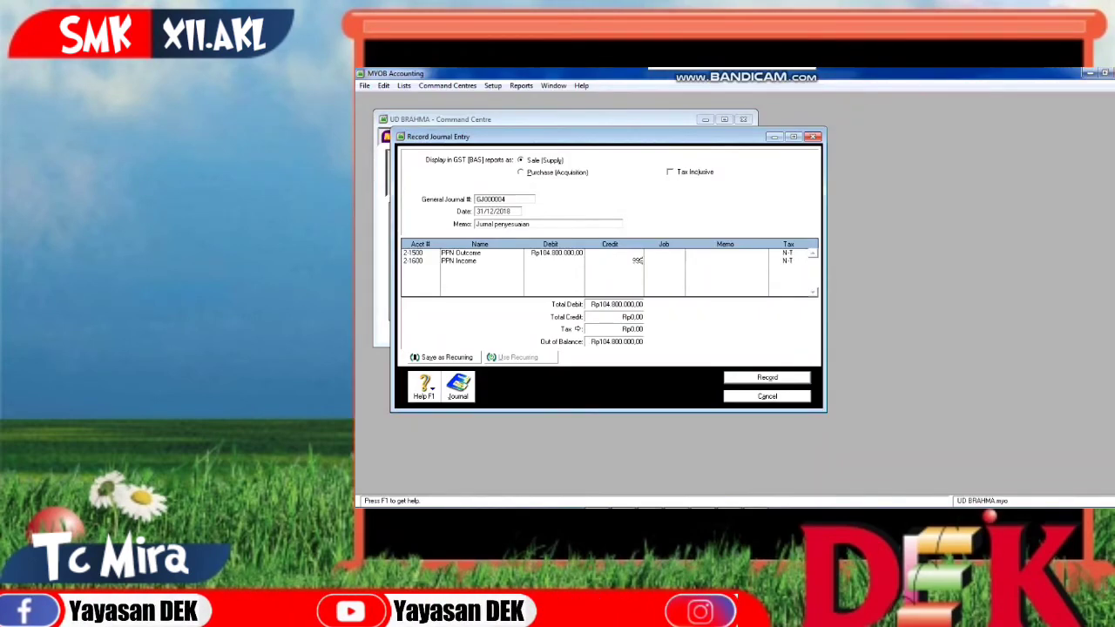
type("0")
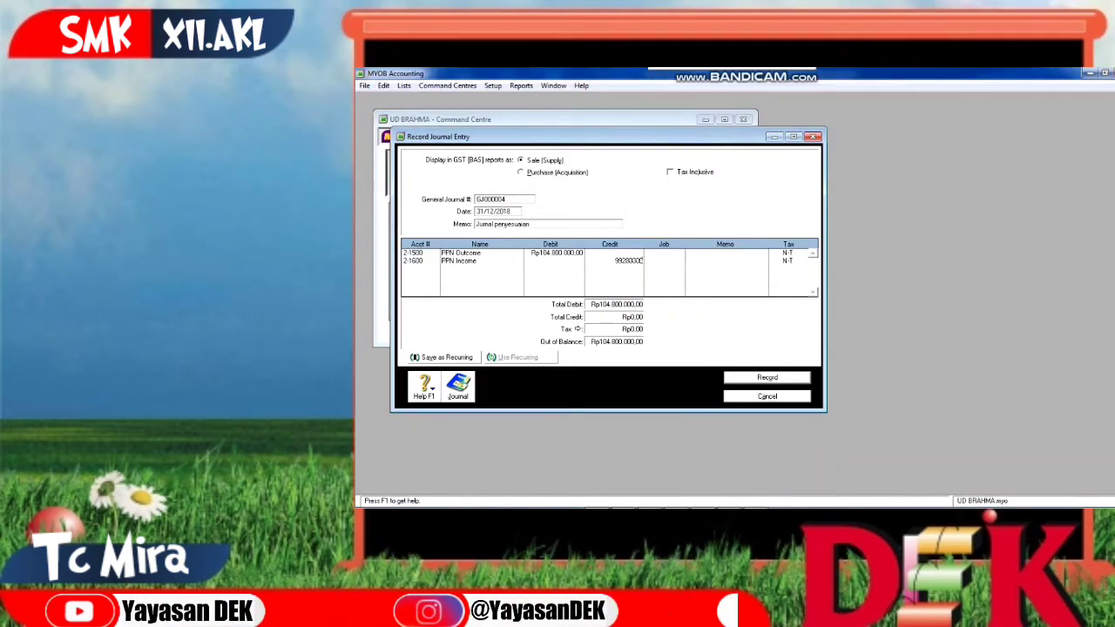
key("Tab")
key("Tab")
key("Tab")
key("Tab")
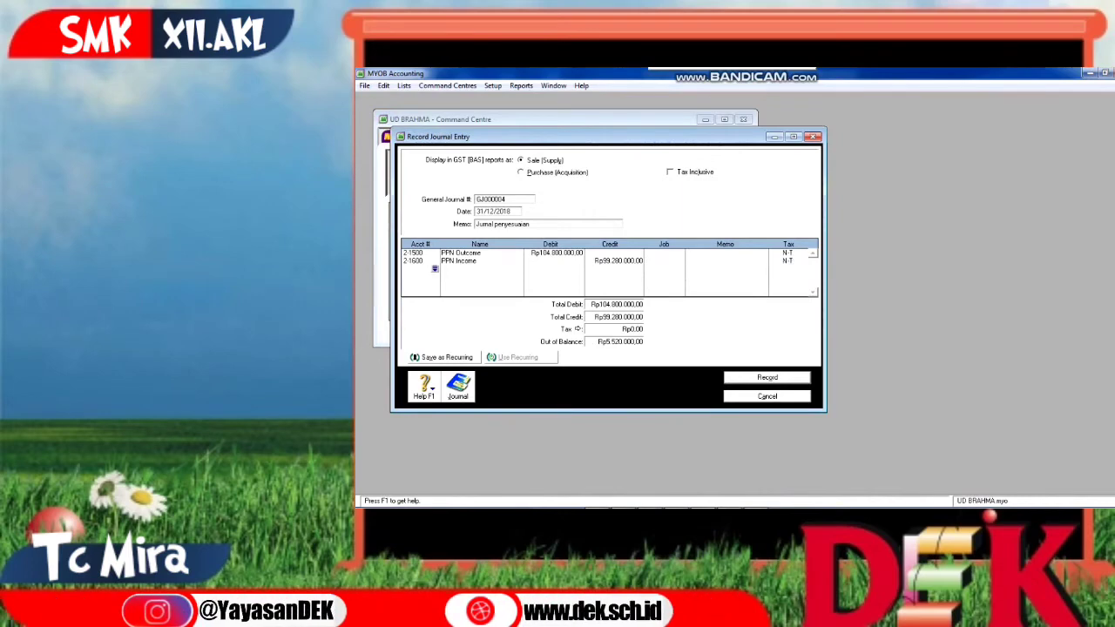
Credit the PPN Payable account (2-1400) for the remaining Rp5.520.000 on the third line
key("Tab")
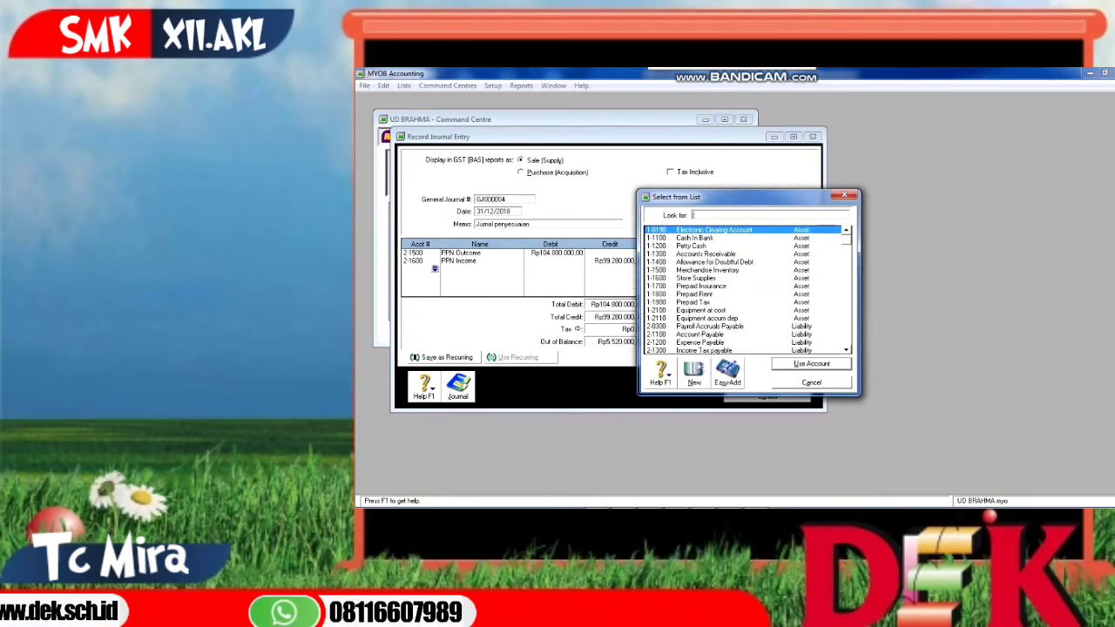
scroll(749, 290, "down", 2)
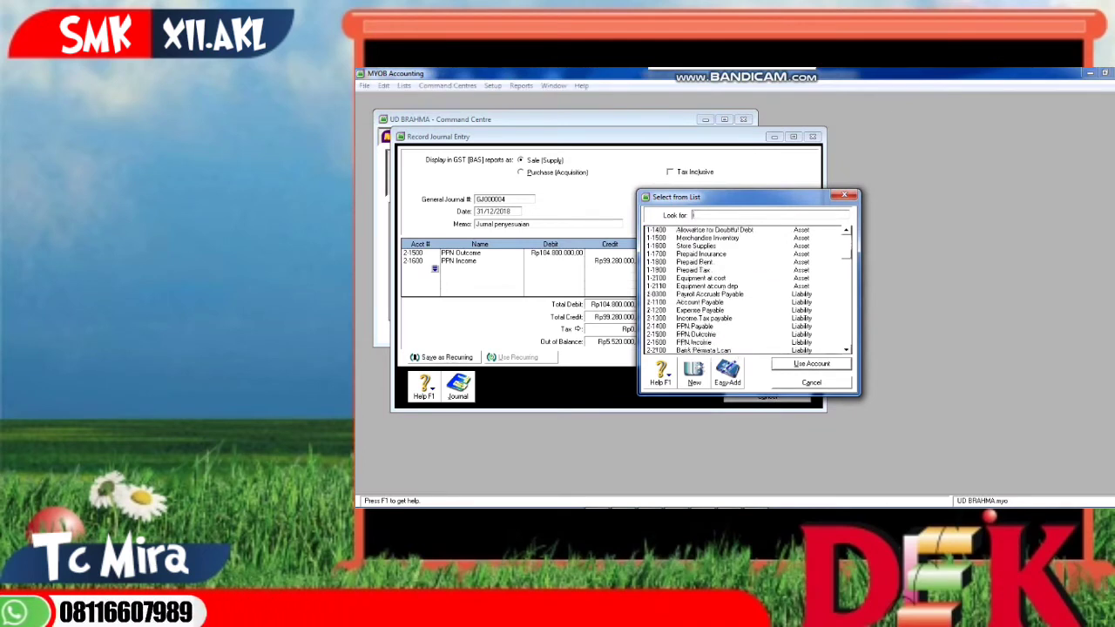
type("2-1400")
key("Return")
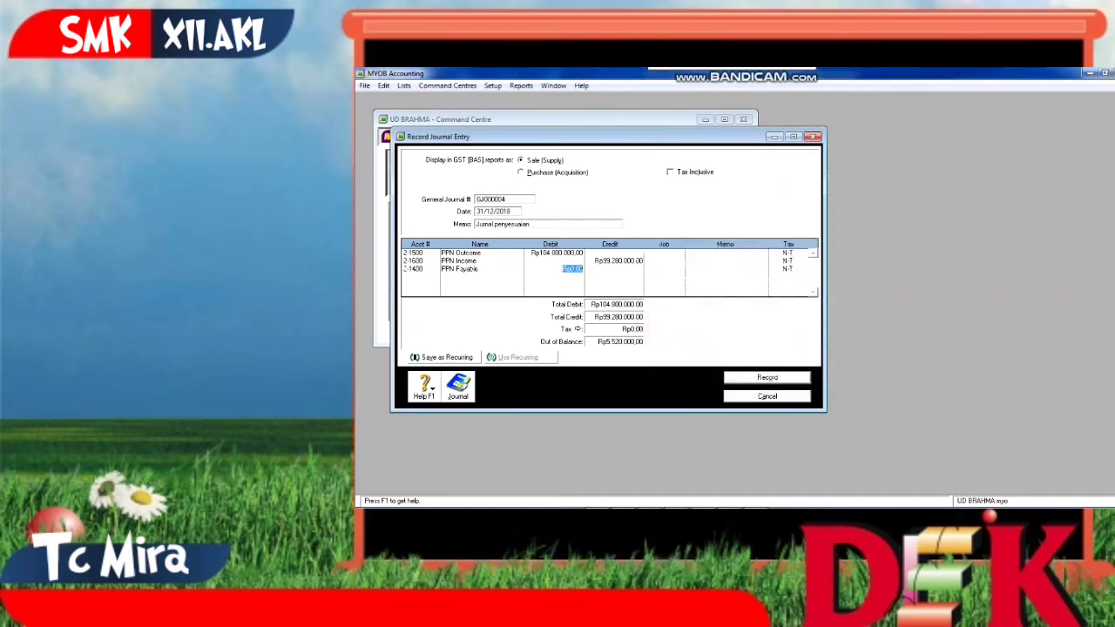
key("Tab")
key("Tab")
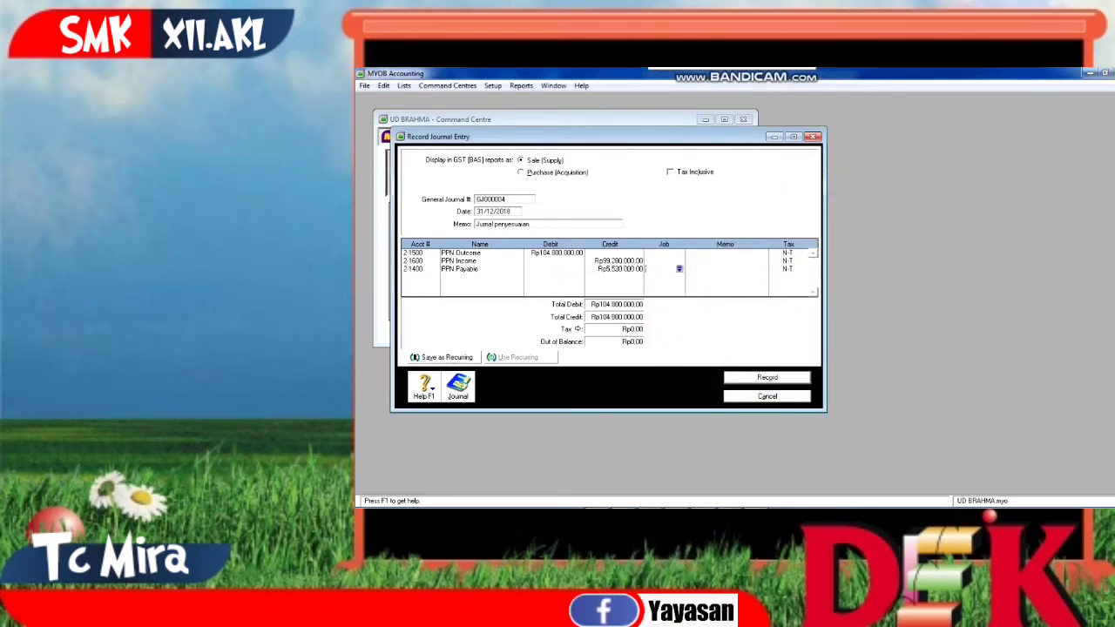